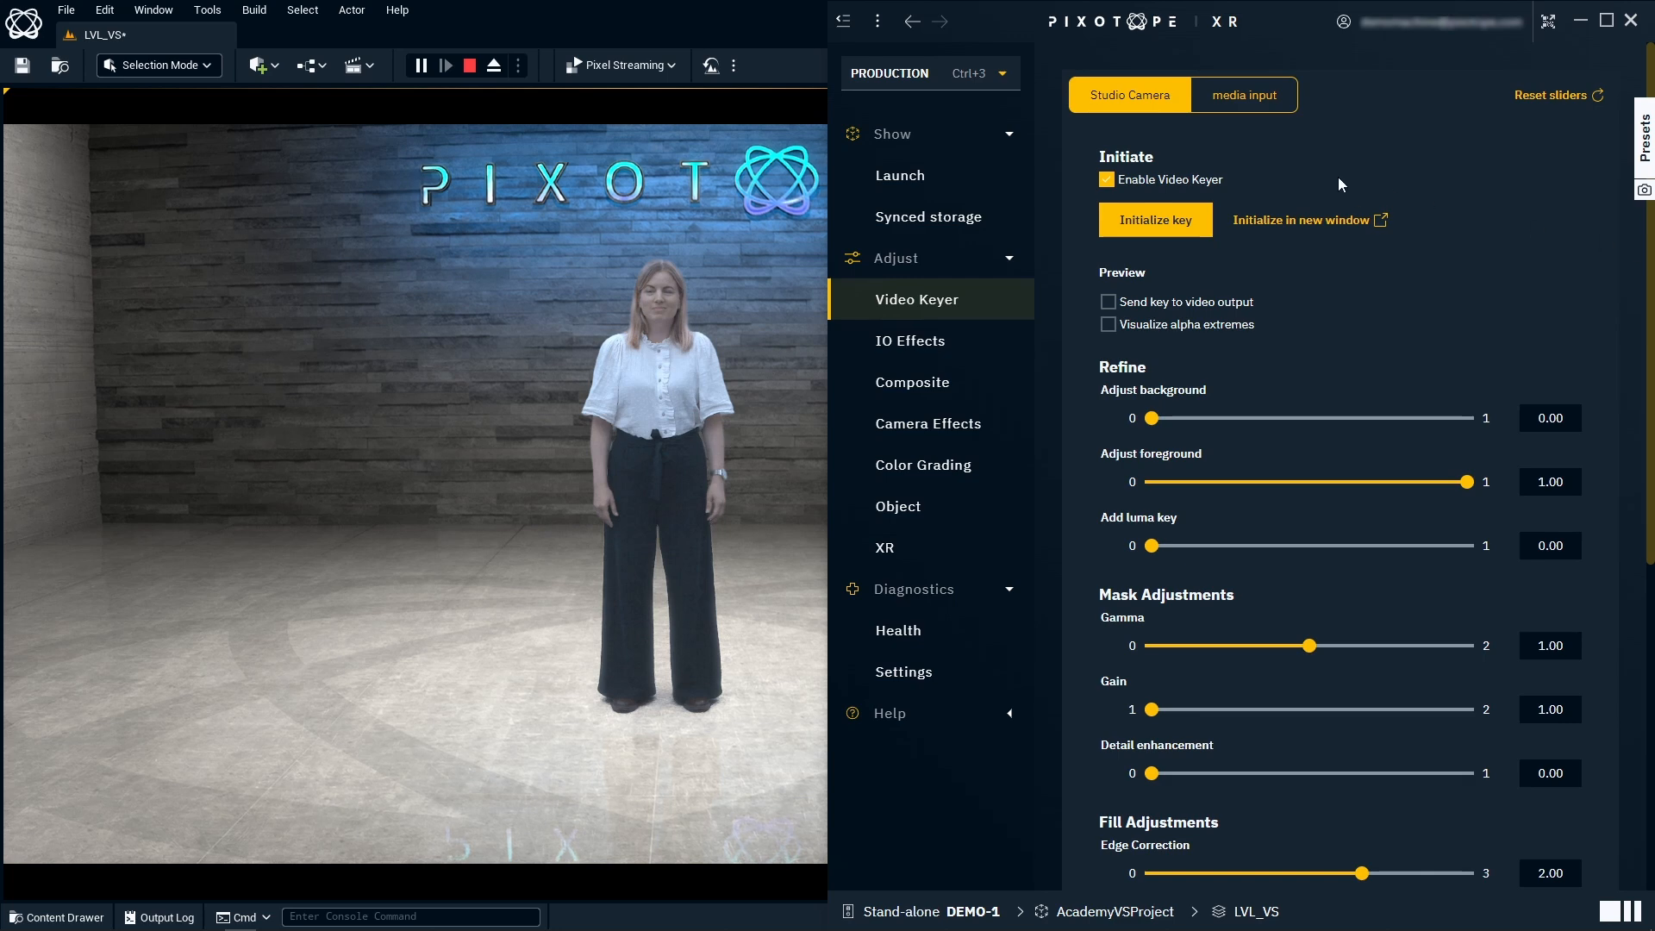
- Start initializing the studio camera's key in the Production view's video keyer and clear the existing marks on the captured frame
{"action": "left_click", "coordinate": [999, 75]}
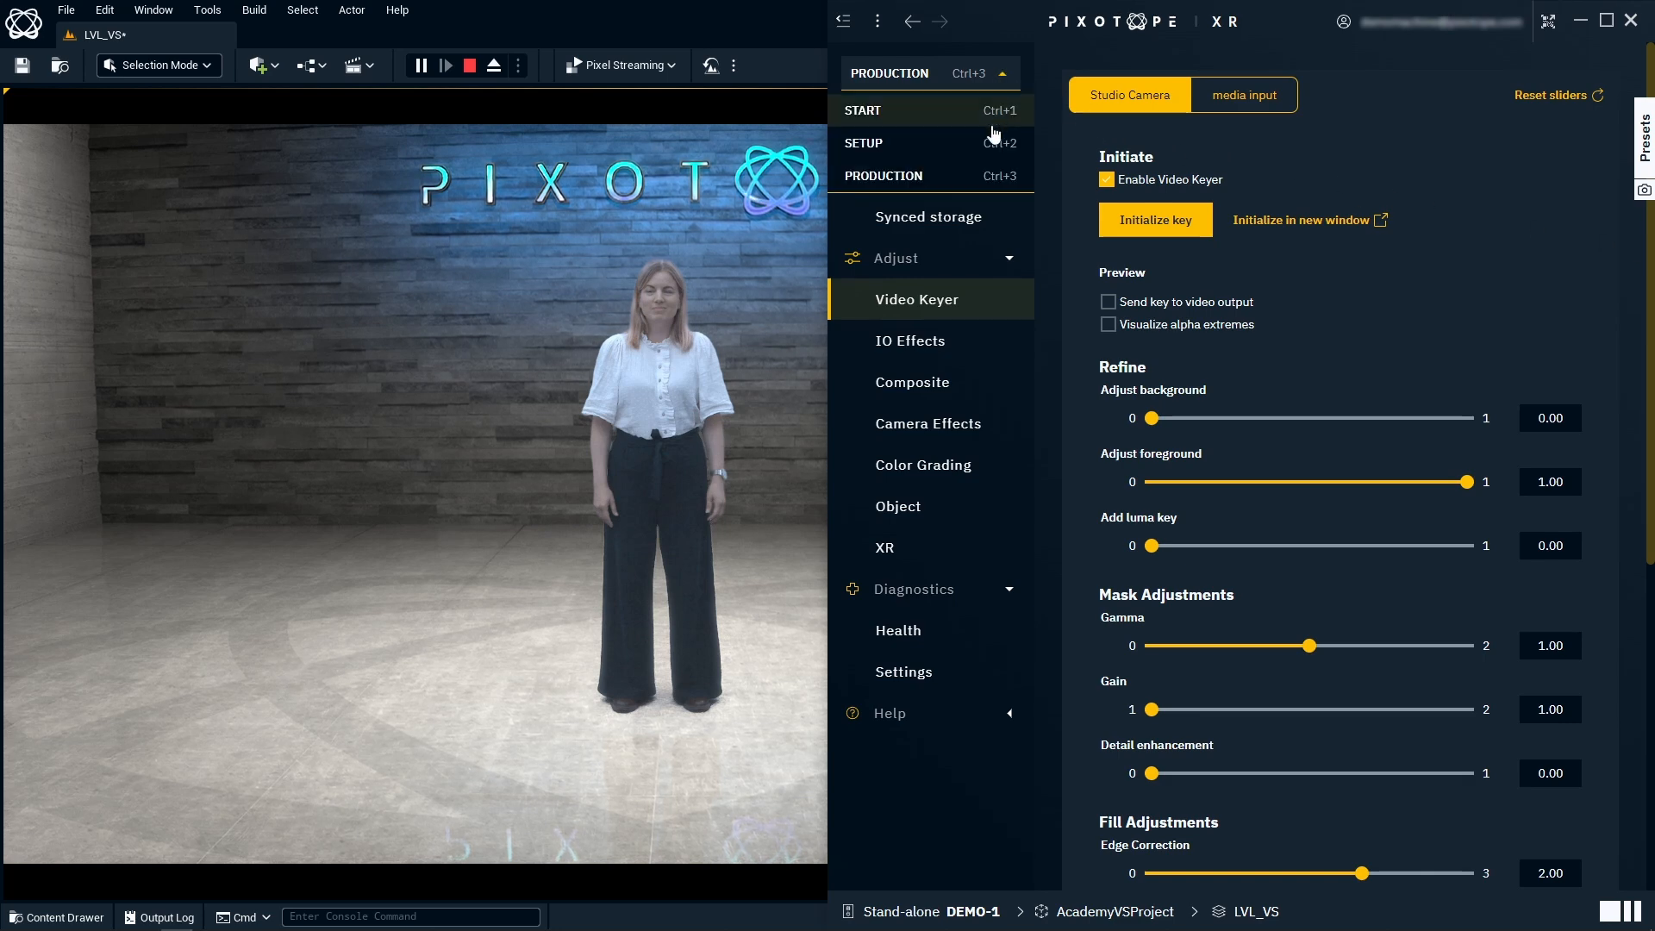
{"action": "left_click", "coordinate": [902, 177]}
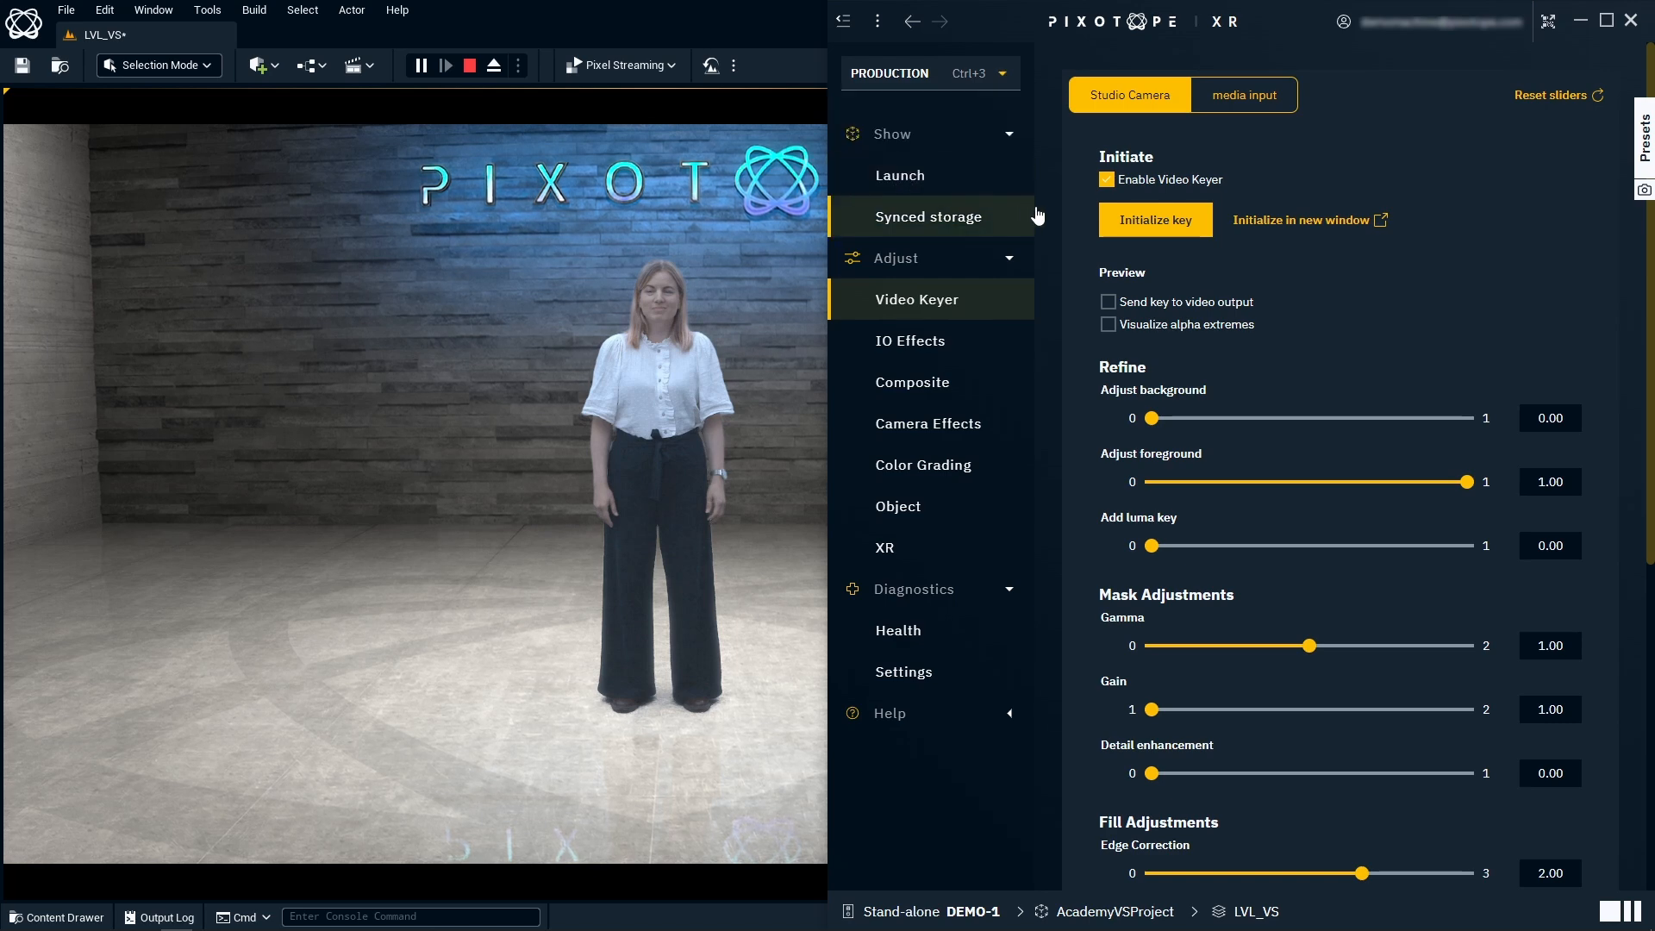
{"action": "left_click", "coordinate": [1155, 222]}
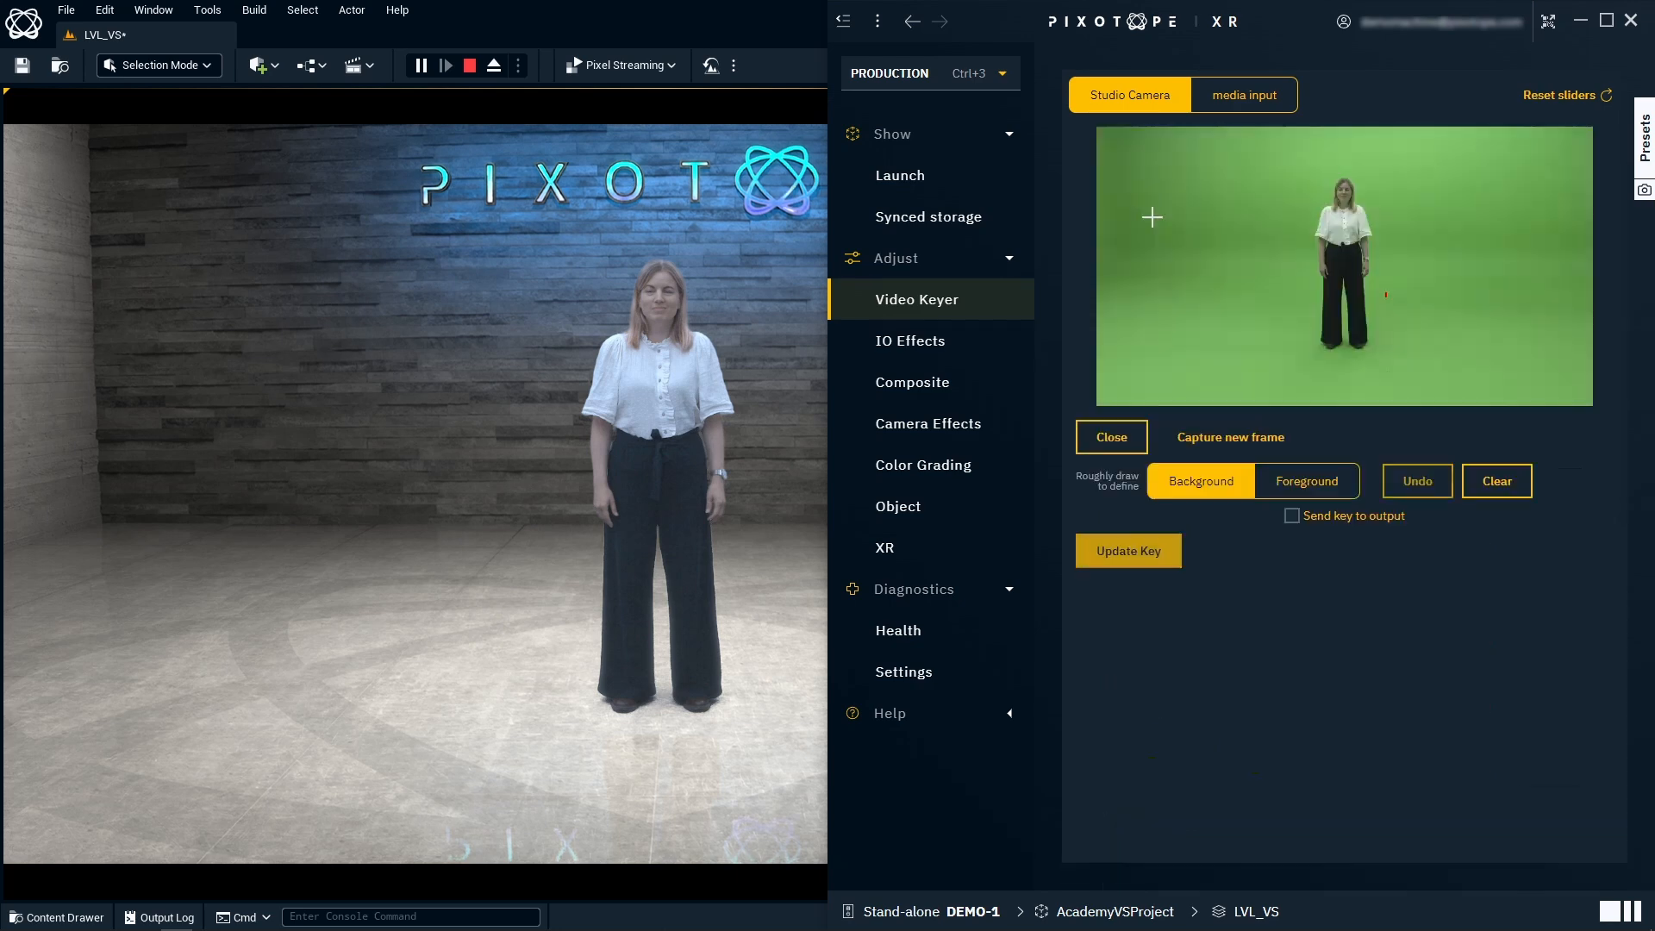
{"action": "left_click", "coordinate": [1526, 483]}
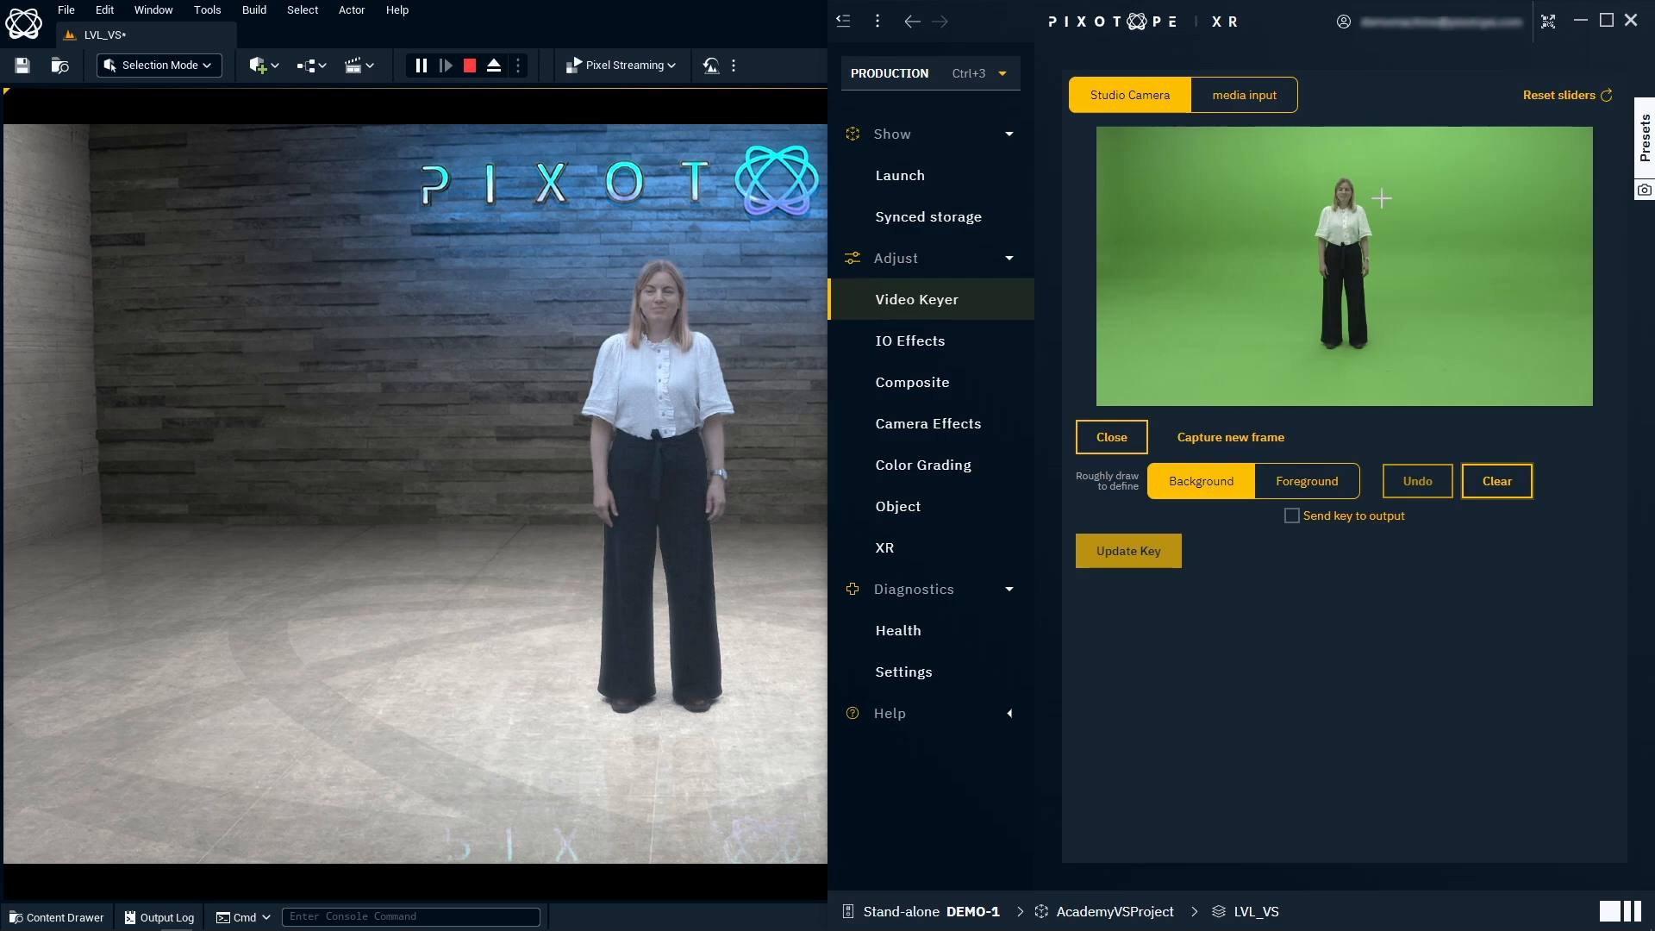
- Mark the green screen as background with one roughly vertical stroke on each side of the woman, and switch to foreground marking
{"action": "left_click_drag", "start_coordinate": [1382, 199], "coordinate": [1379, 324]}
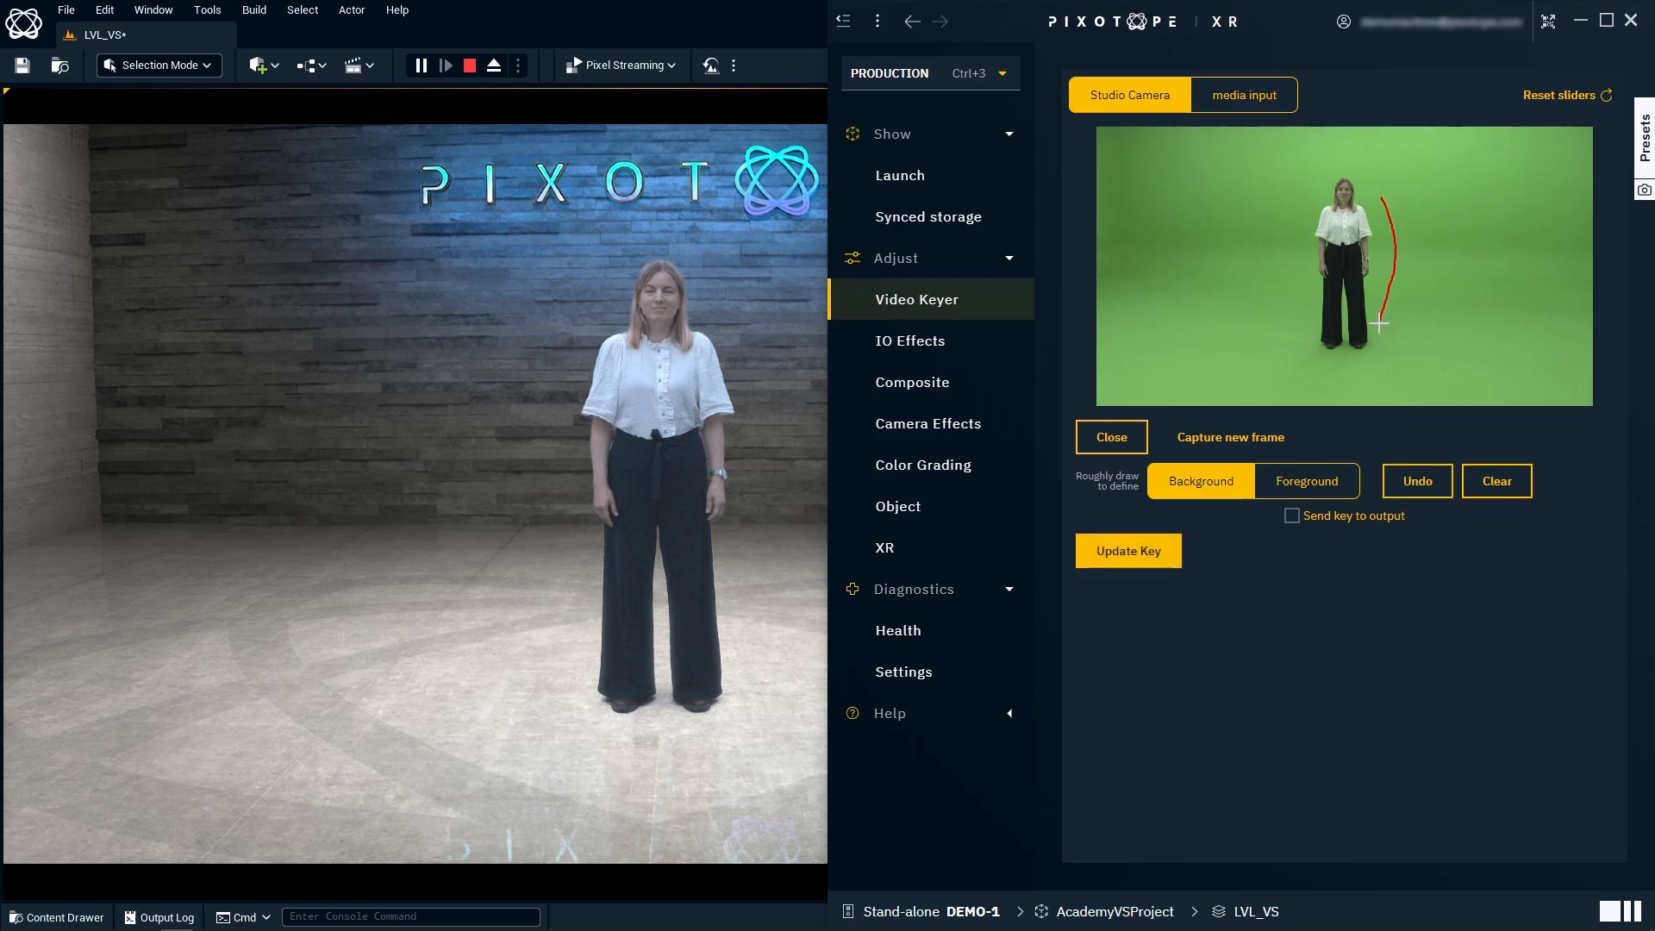
{"action": "left_click_drag", "start_coordinate": [1279, 199], "coordinate": [1279, 302]}
{"action": "left_click", "coordinate": [1336, 479]}
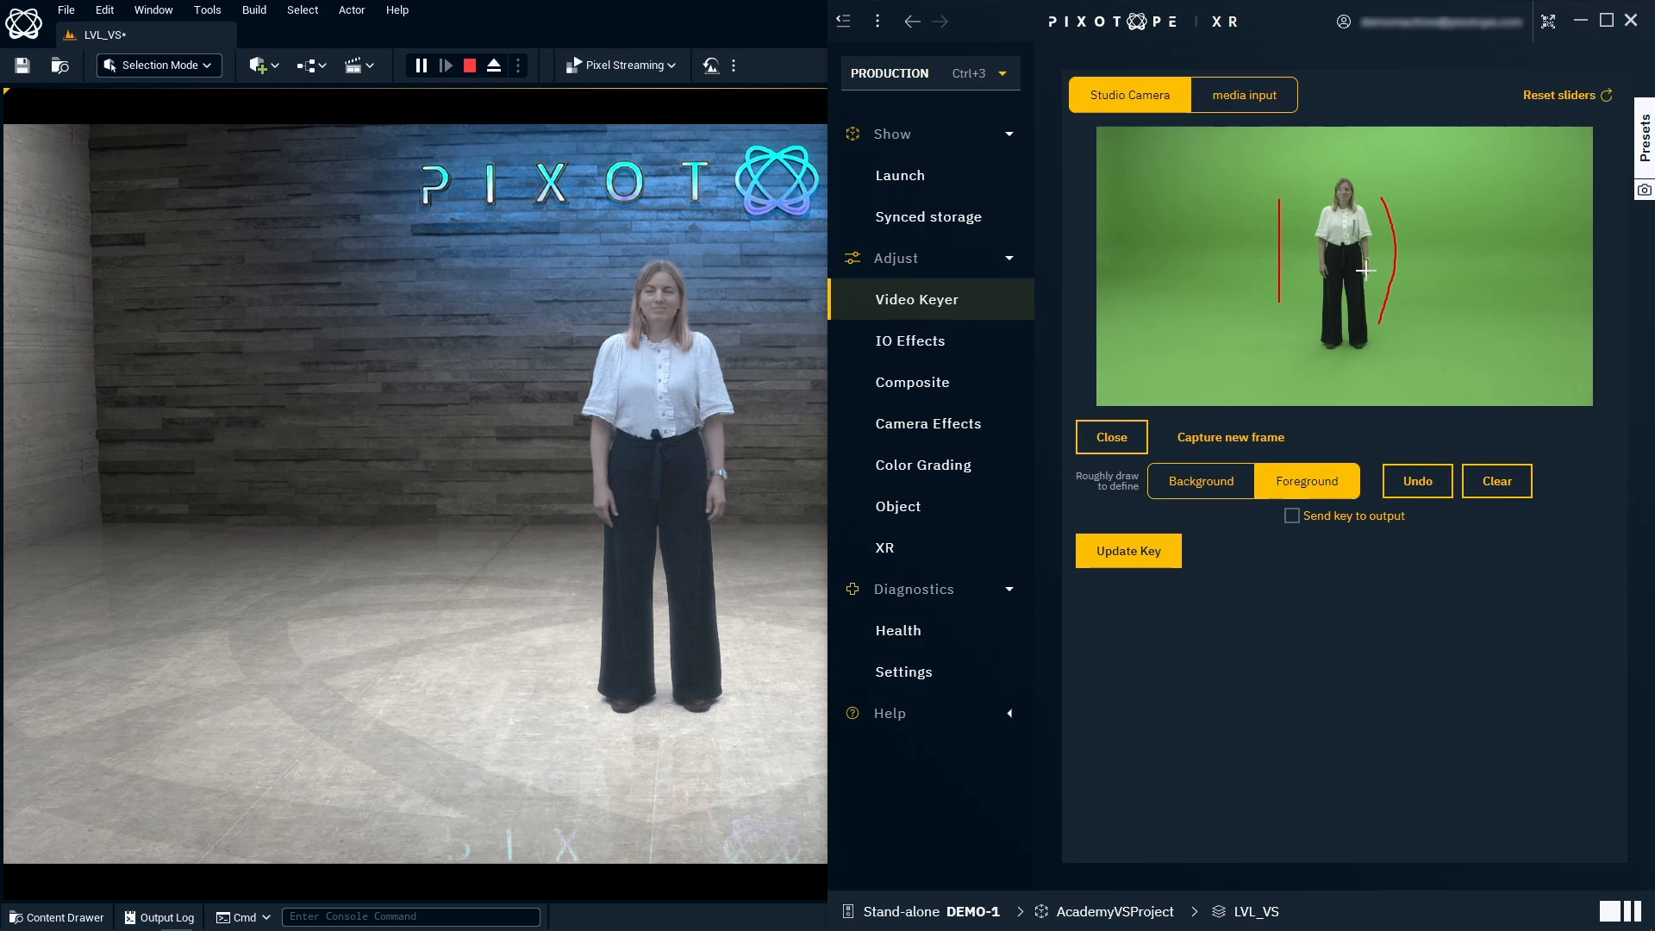
- Update the key from the drawn strokes and send it to the output, closing the key initialization
{"action": "left_click", "coordinate": [1151, 550]}
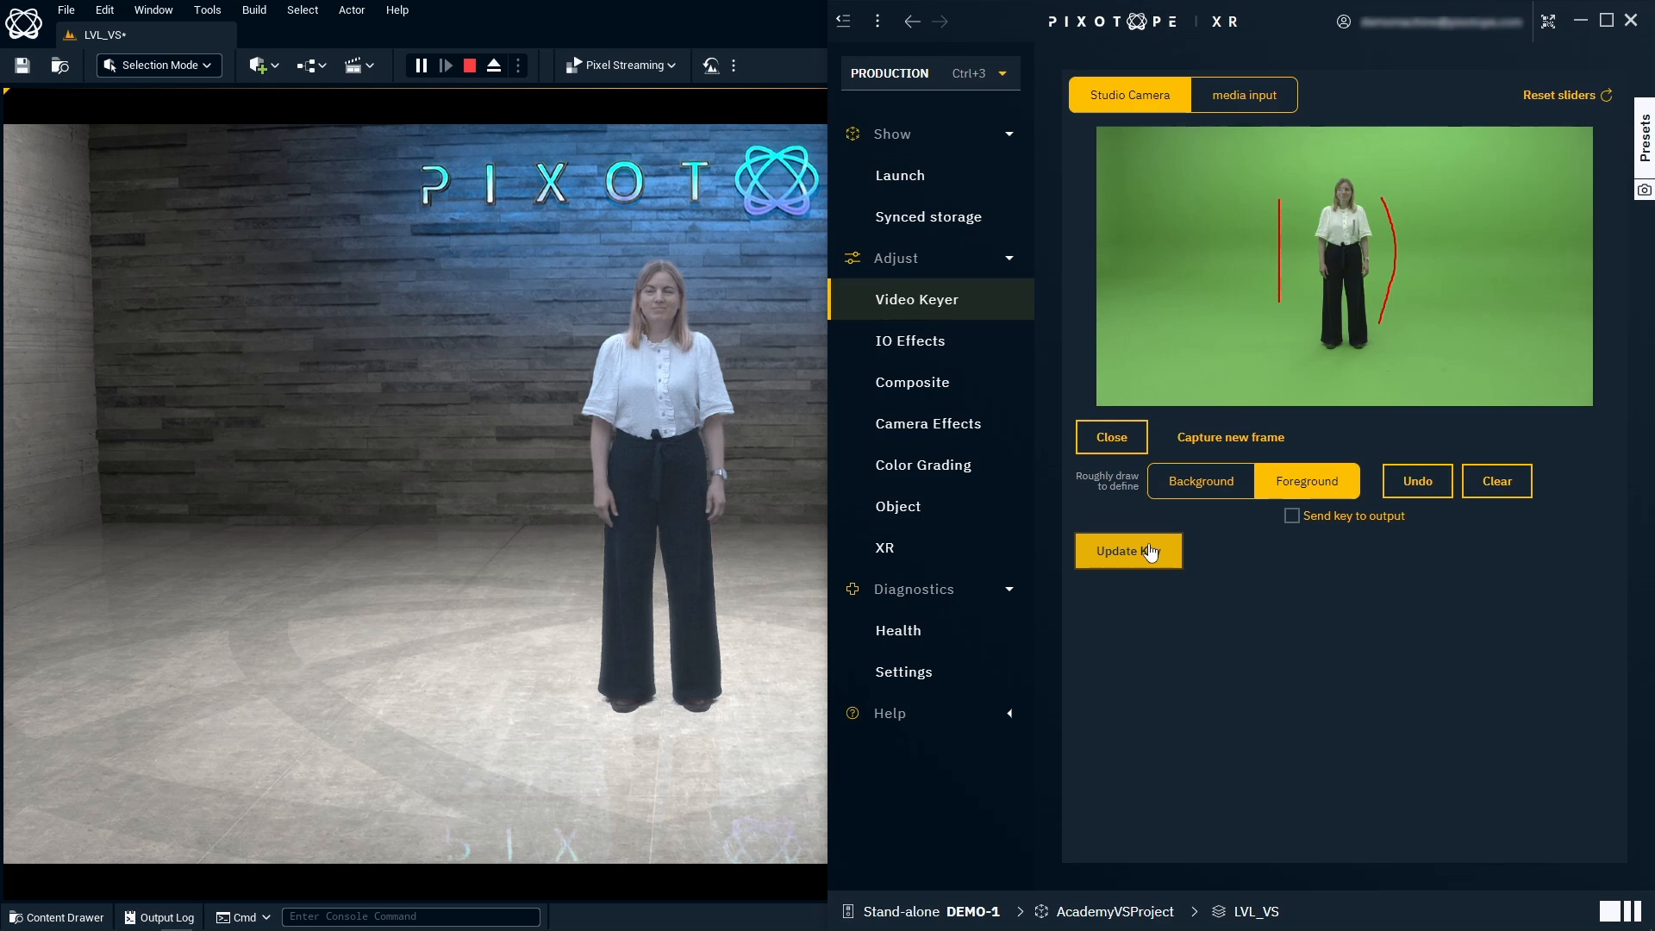
{"action": "left_click", "coordinate": [1291, 515]}
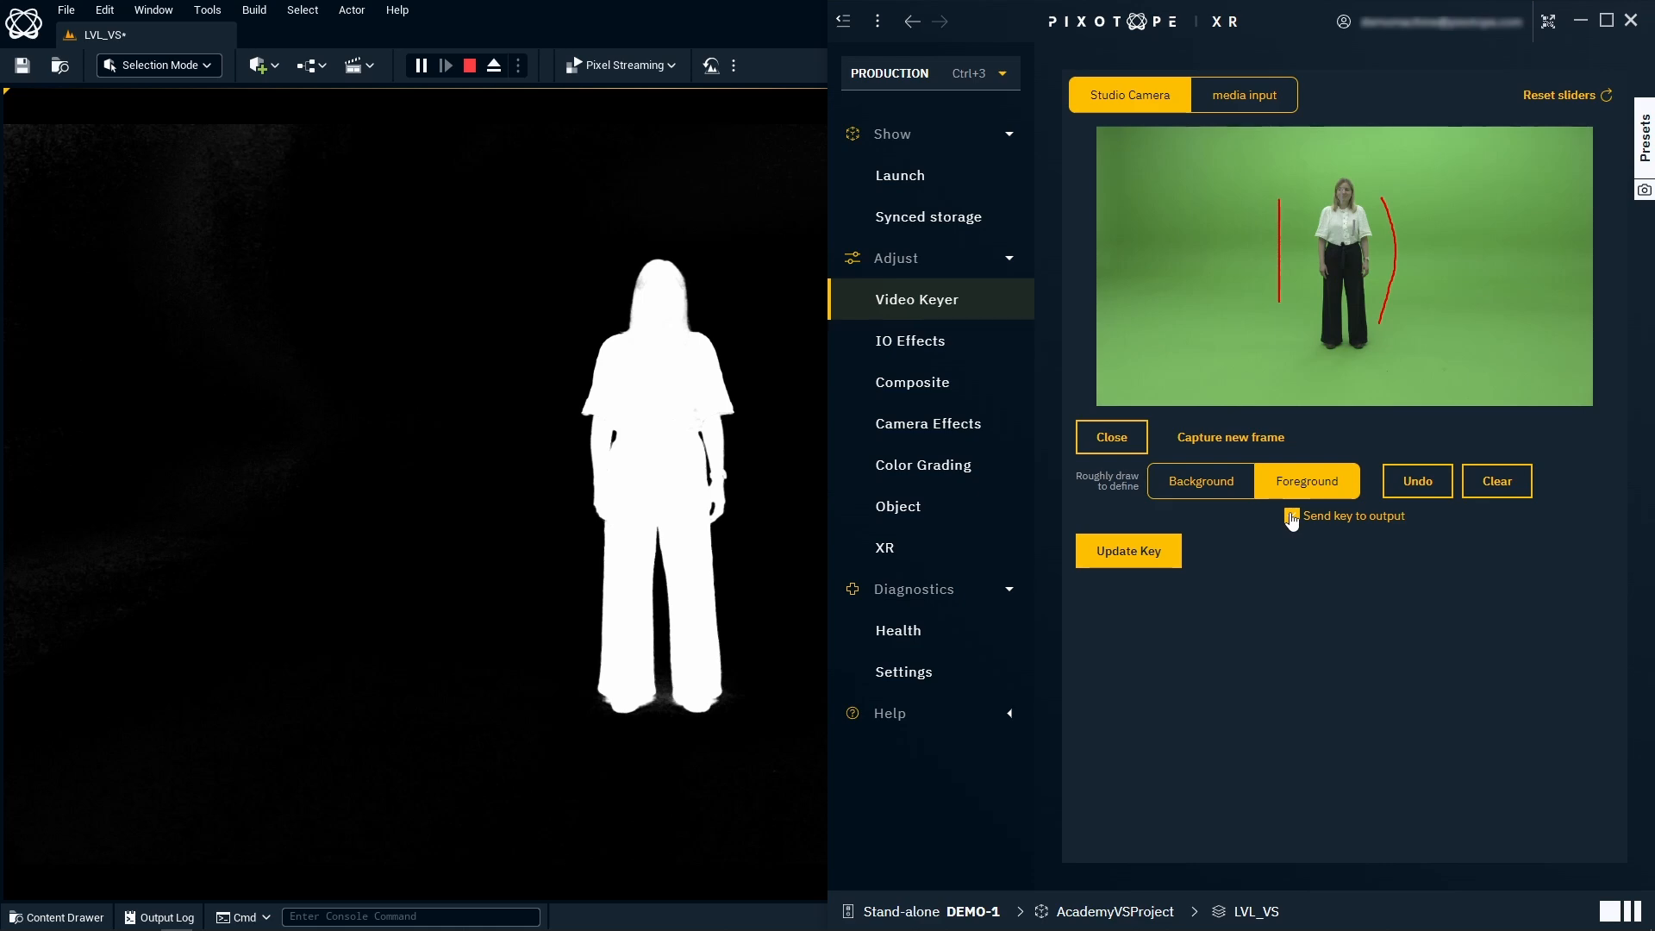
{"action": "left_click", "coordinate": [1113, 435]}
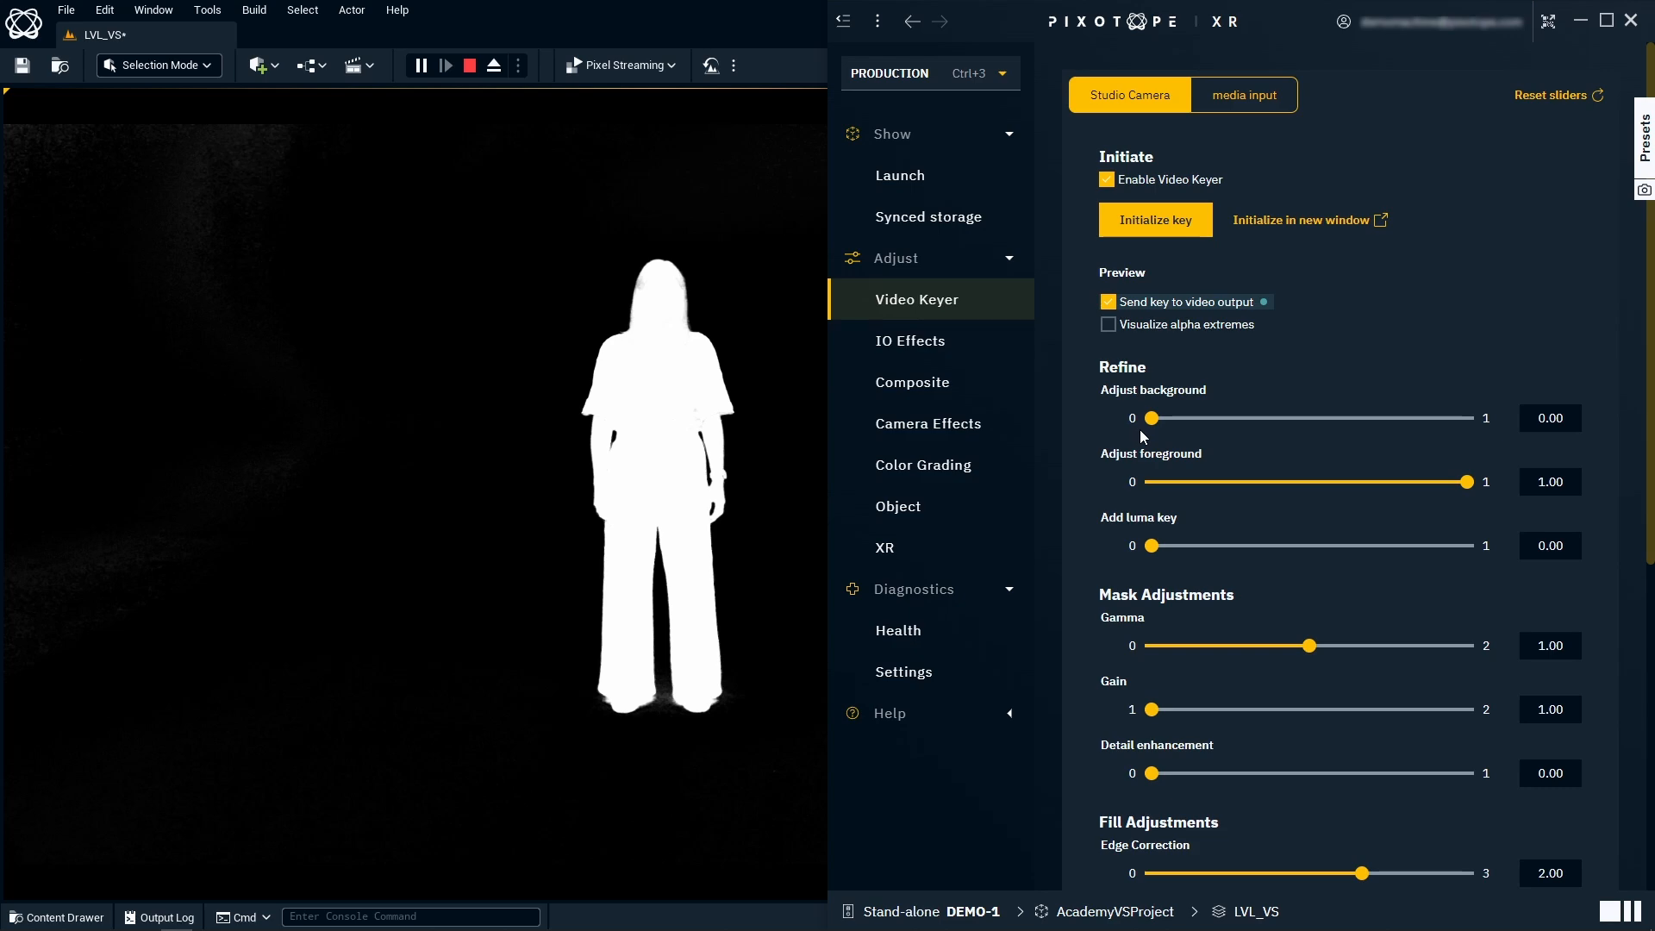
- Try refining the key with foreground at 0.76 and 0.65 and background at 0.30, and restore them to 1.00 and 0.00
{"action": "mouse_move", "coordinate": [1151, 422]}
{"action": "left_mouse_down"}
{"action": "mouse_move", "coordinate": [1273, 427]}
{"action": "mouse_move", "coordinate": [1137, 430]}
{"action": "left_mouse_up"}
{"action": "left_click_drag", "start_coordinate": [1465, 483], "coordinate": [1393, 496]}
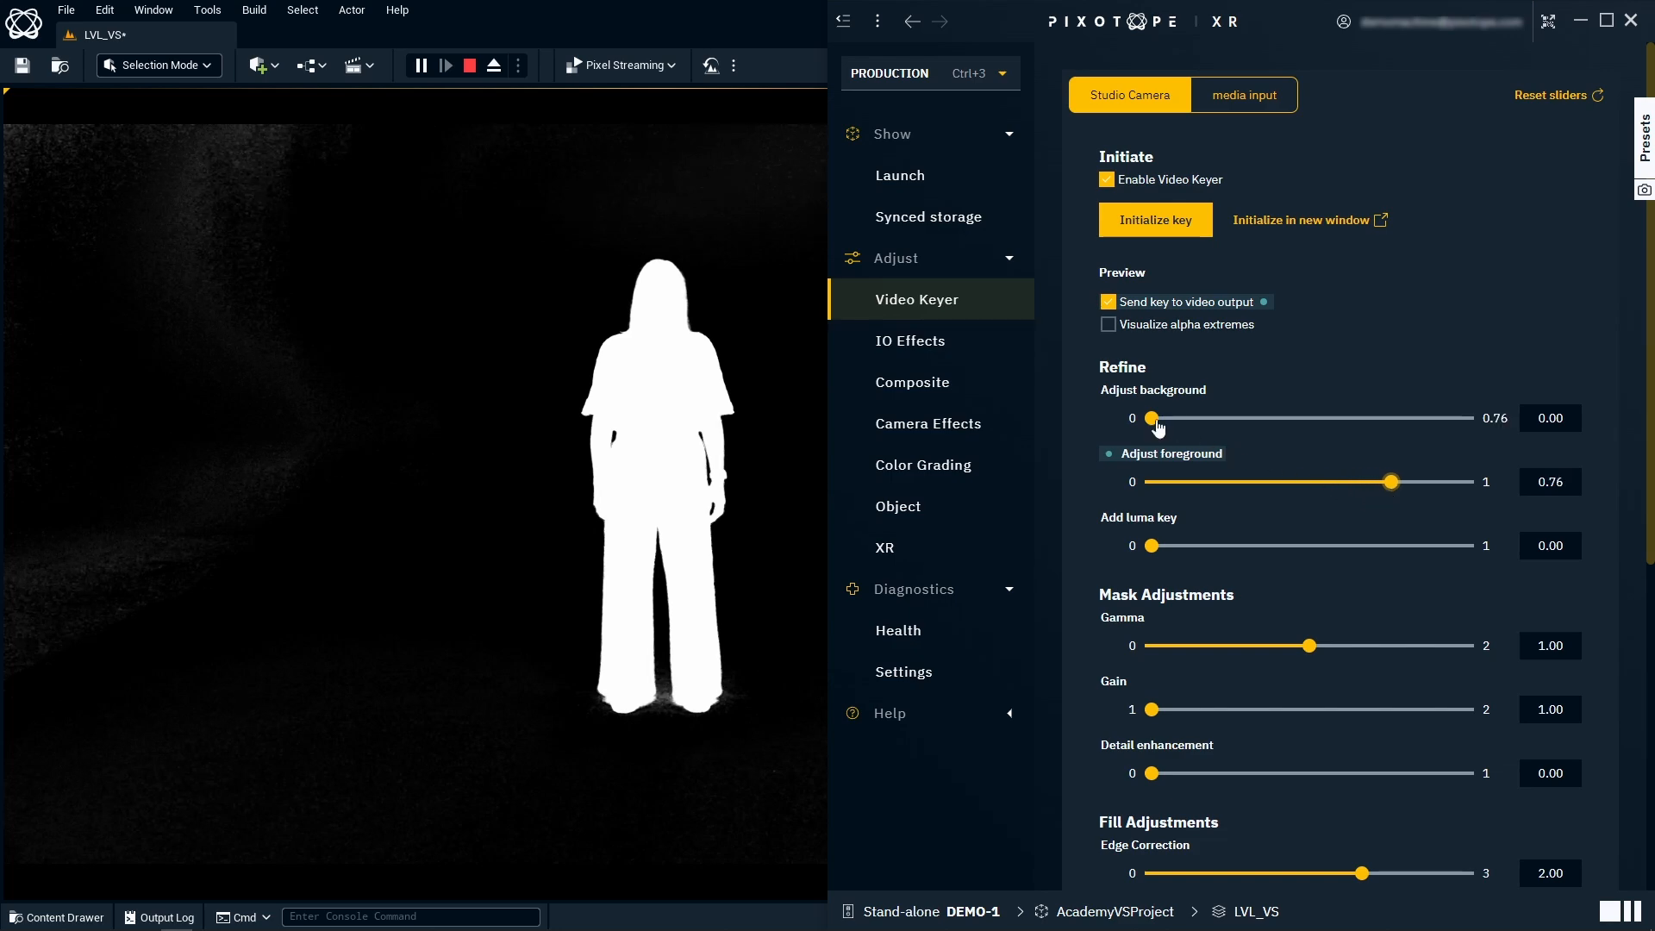
{"action": "left_click_drag", "start_coordinate": [1153, 420], "coordinate": [1276, 426]}
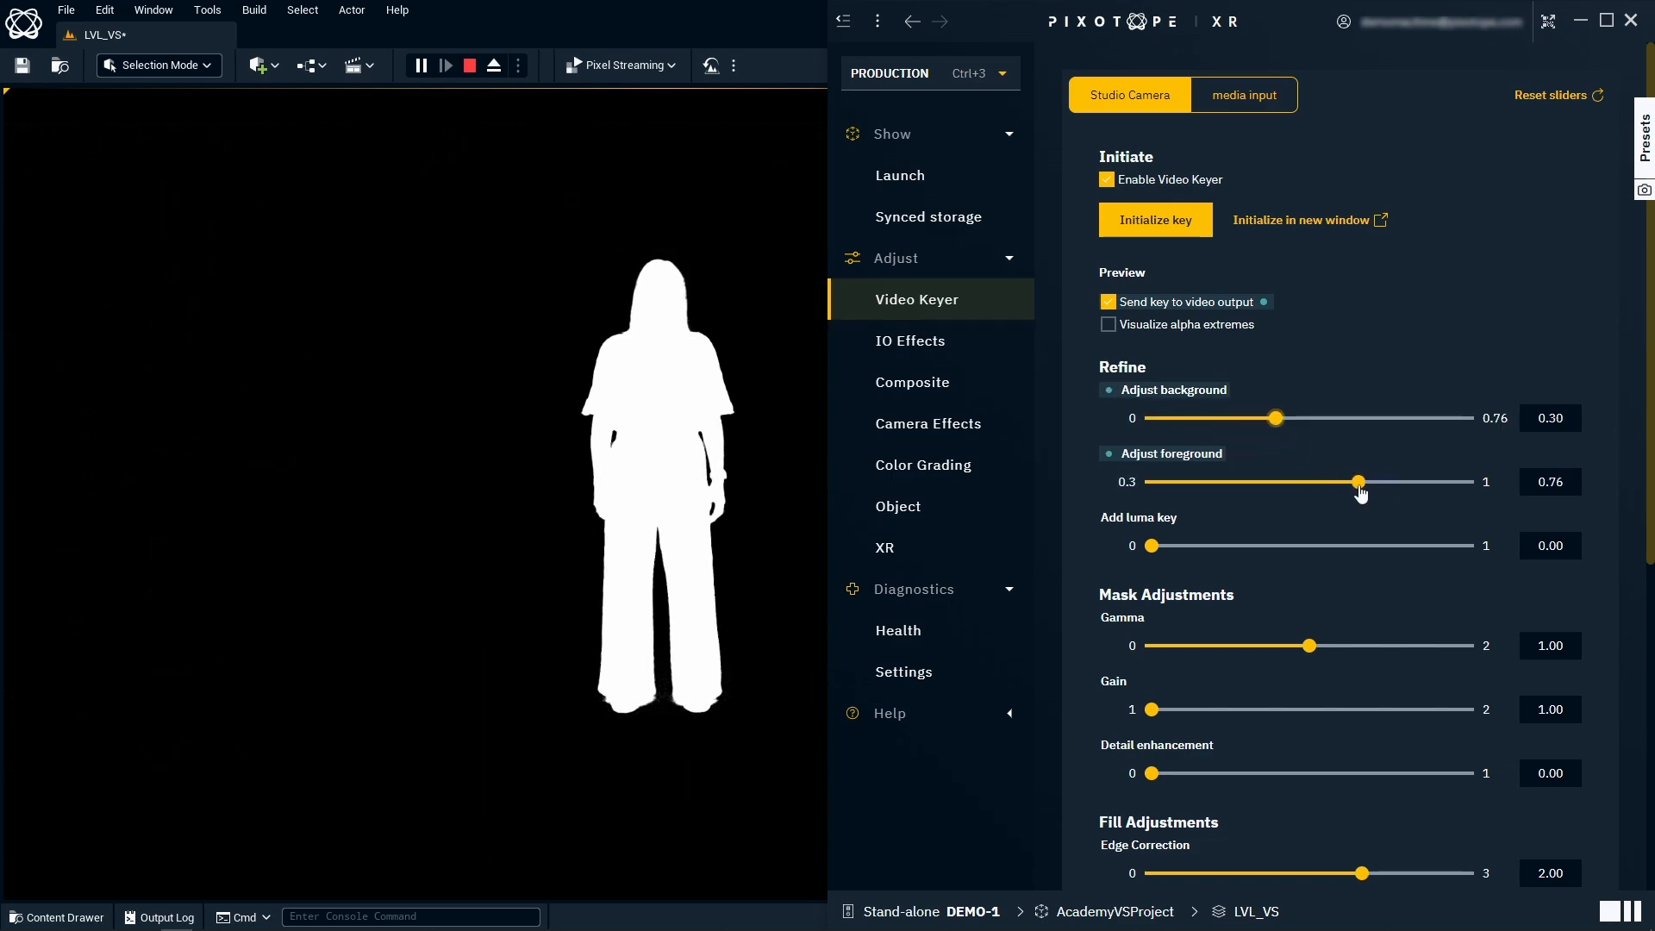
{"action": "left_click_drag", "start_coordinate": [1368, 488], "coordinate": [1307, 488]}
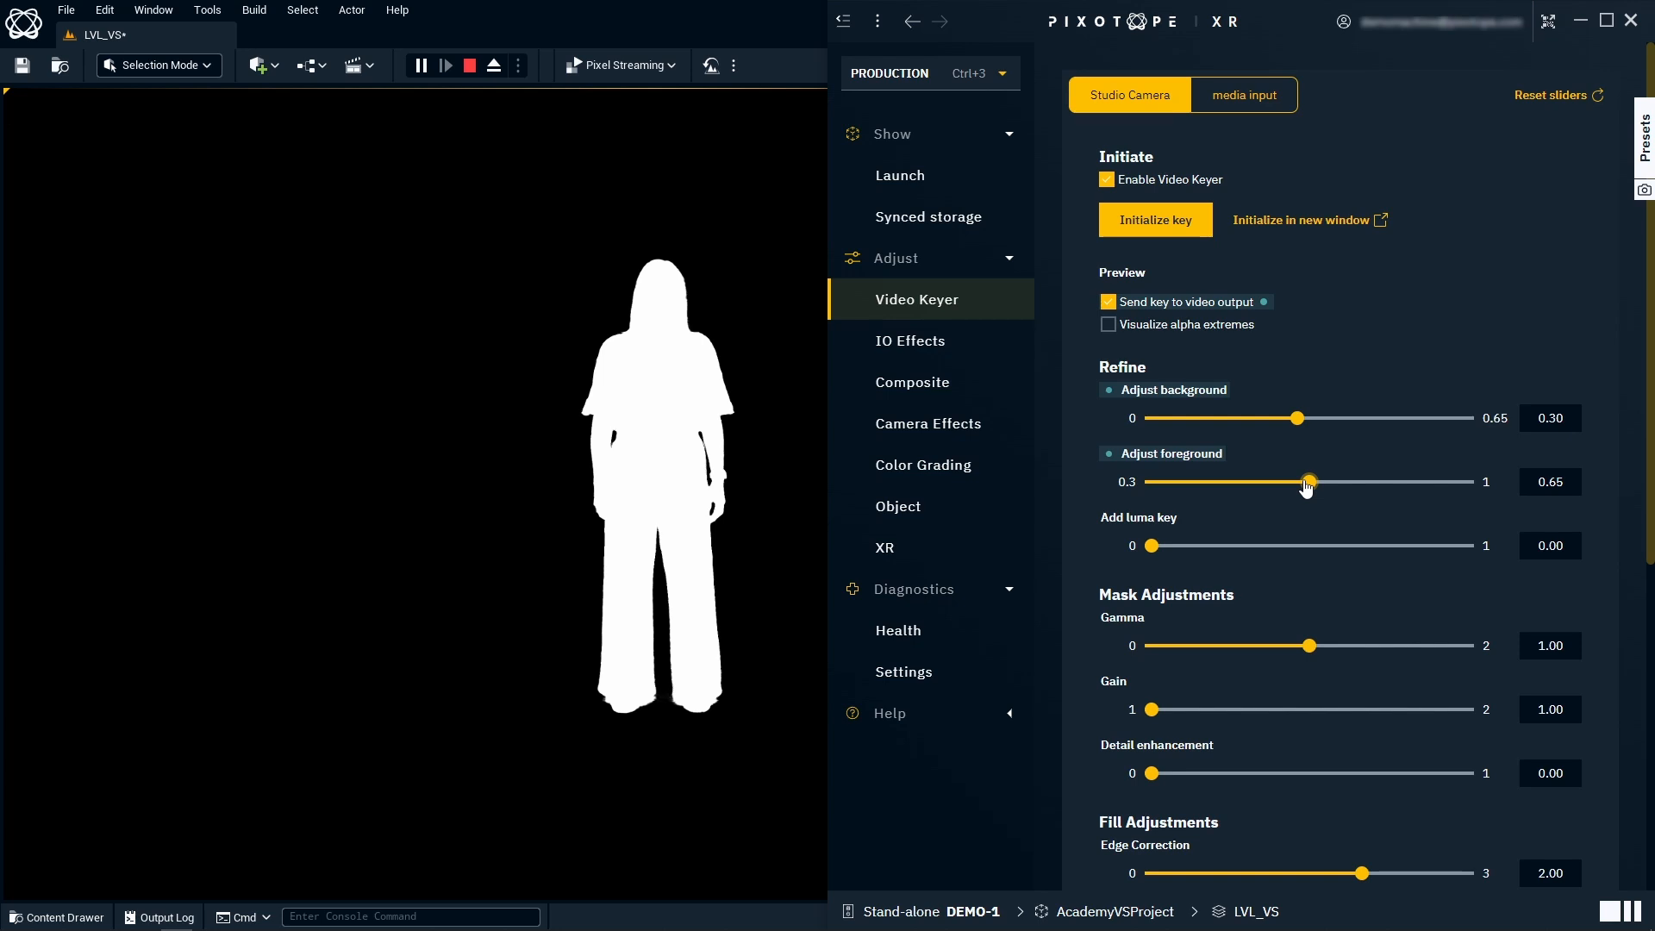
{"action": "left_click_drag", "start_coordinate": [1307, 486], "coordinate": [1502, 505]}
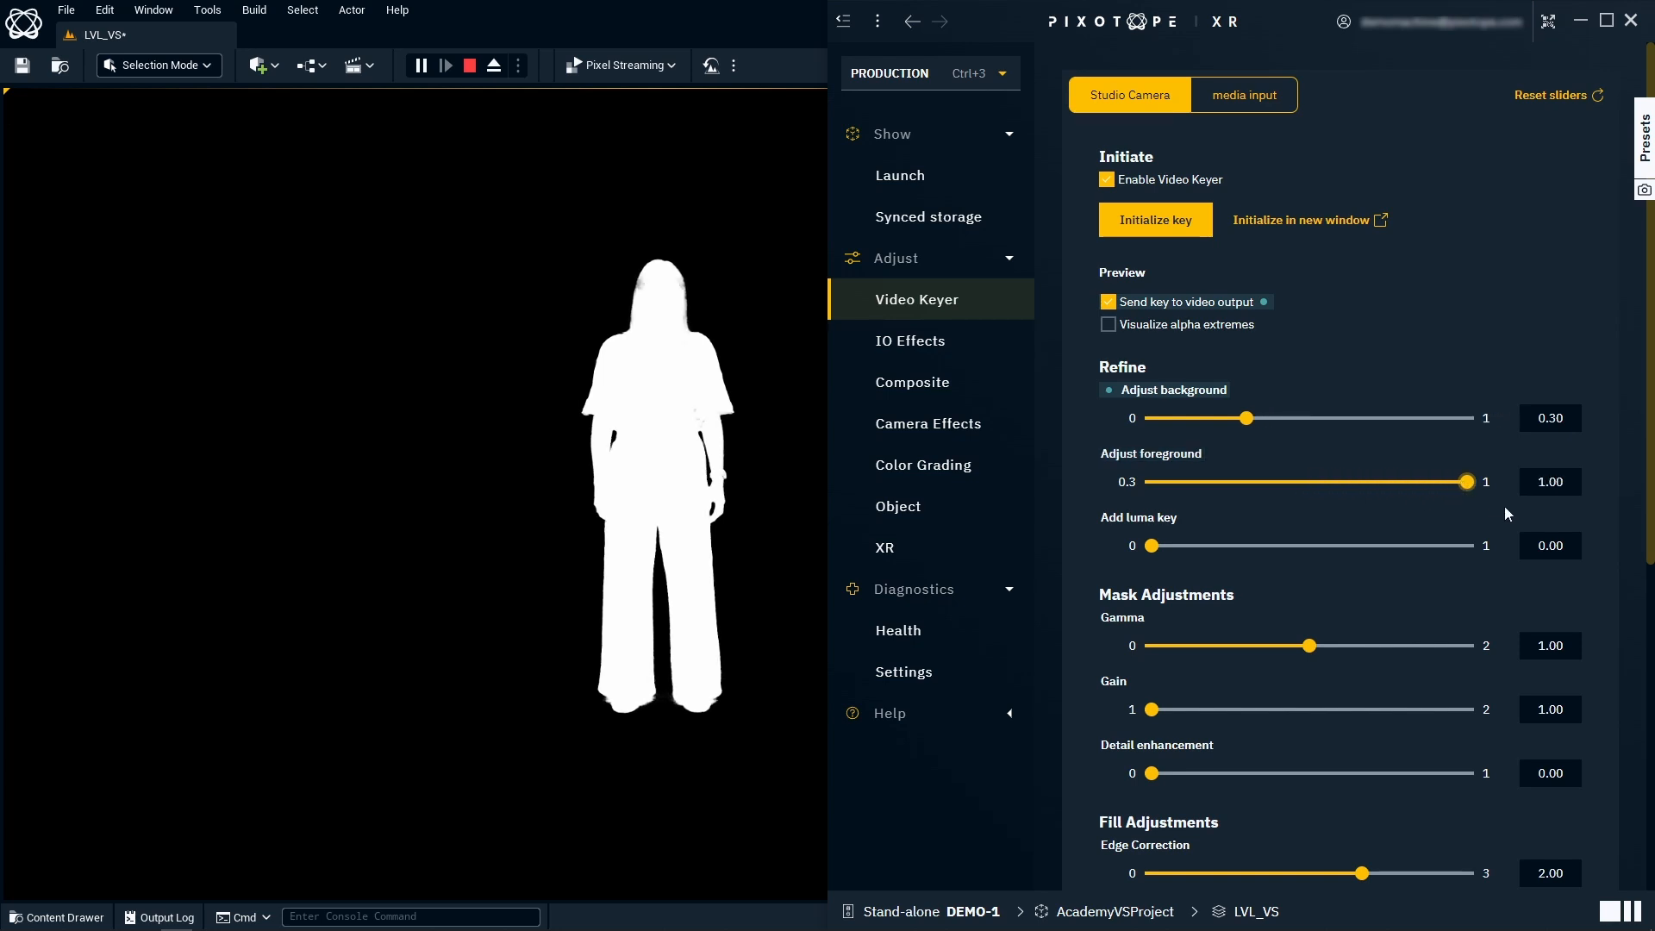
{"action": "left_click_drag", "start_coordinate": [1247, 420], "coordinate": [1122, 421]}
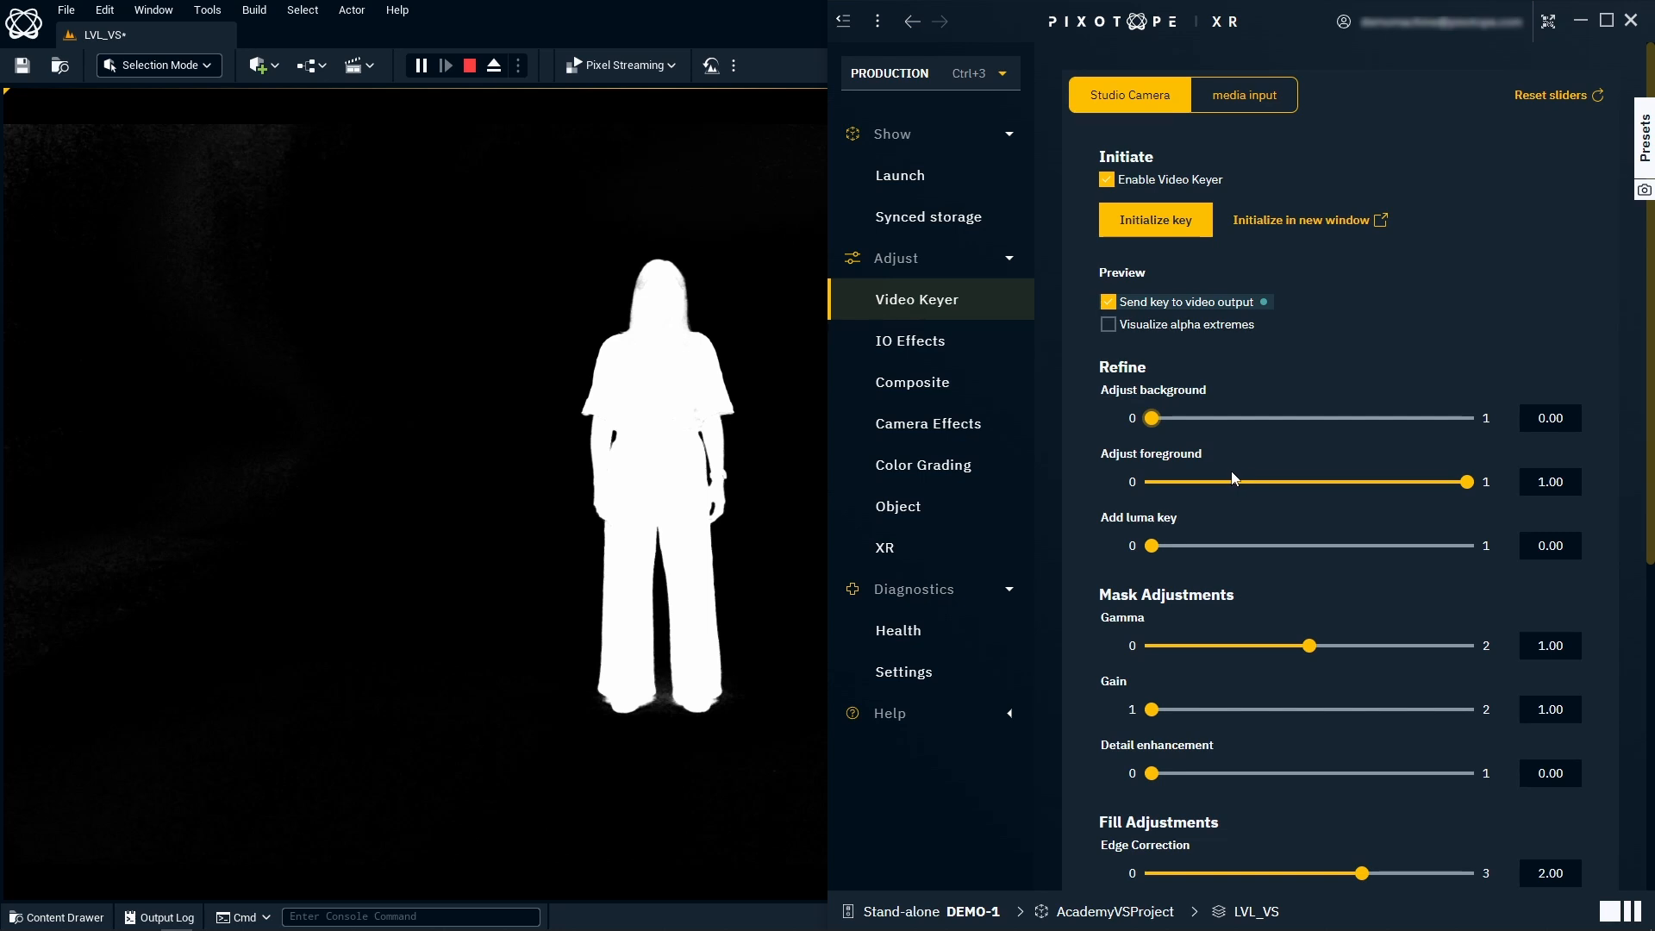
- Add a luma key of 0.59 and set the mask's Gamma to 1.15
{"action": "left_click_drag", "start_coordinate": [1152, 545], "coordinate": [1335, 557]}
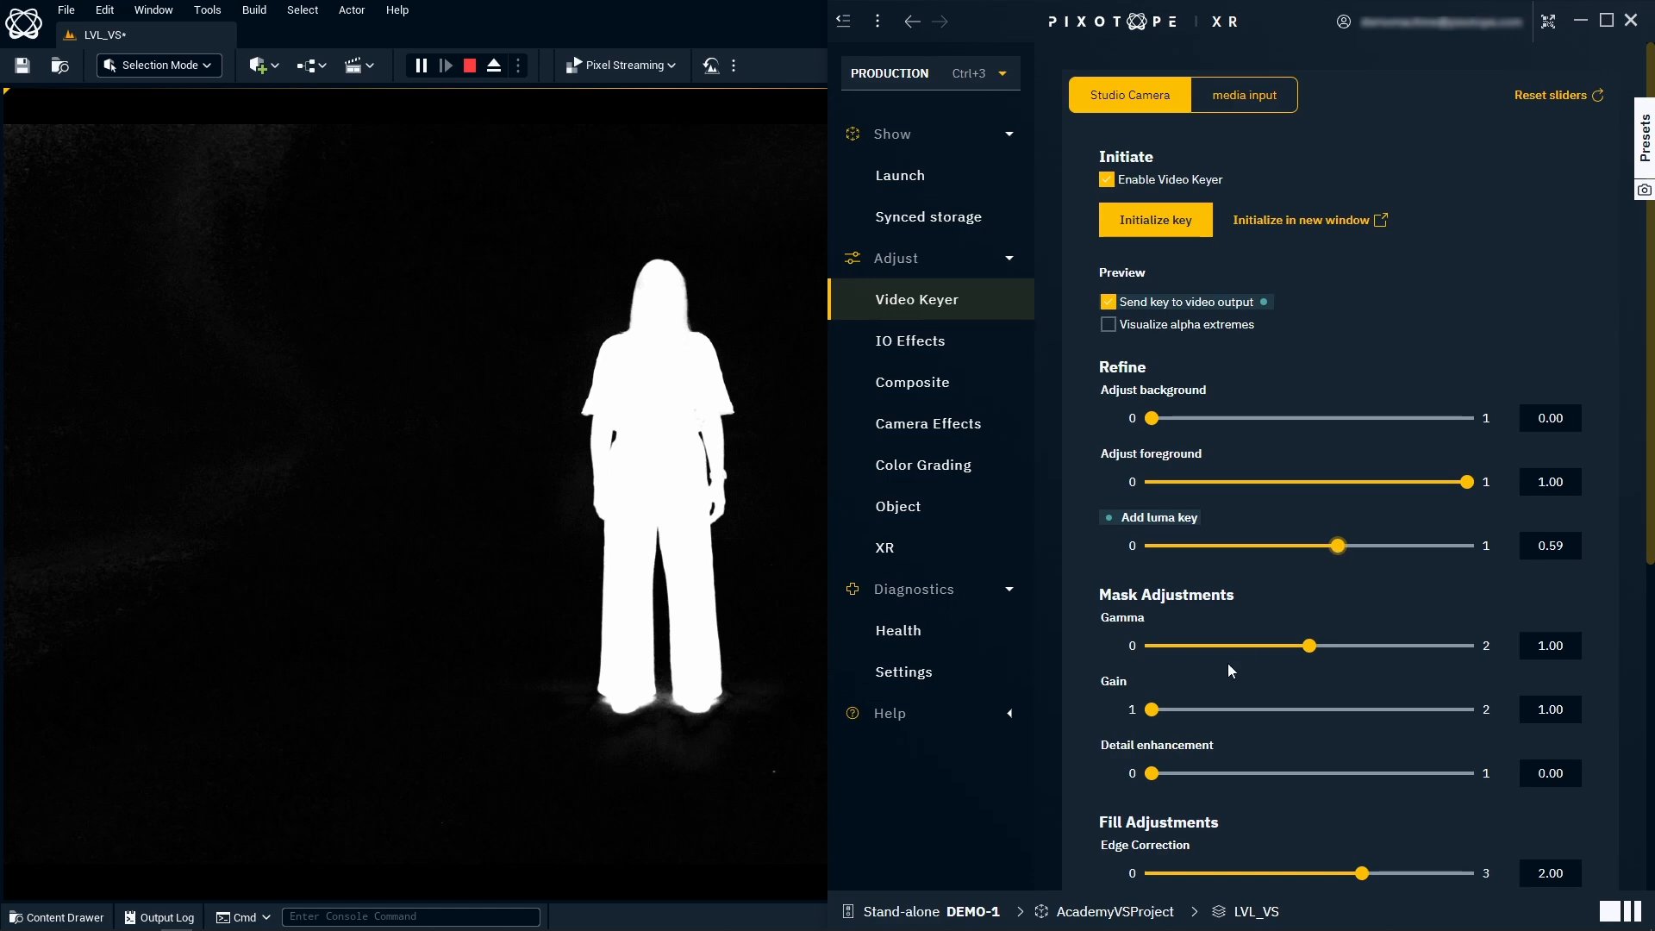
{"action": "mouse_move", "coordinate": [1315, 654]}
{"action": "left_mouse_down"}
{"action": "mouse_move", "coordinate": [1393, 652]}
{"action": "mouse_move", "coordinate": [1269, 652]}
{"action": "mouse_move", "coordinate": [1413, 661]}
{"action": "mouse_move", "coordinate": [1343, 655]}
{"action": "left_mouse_up"}
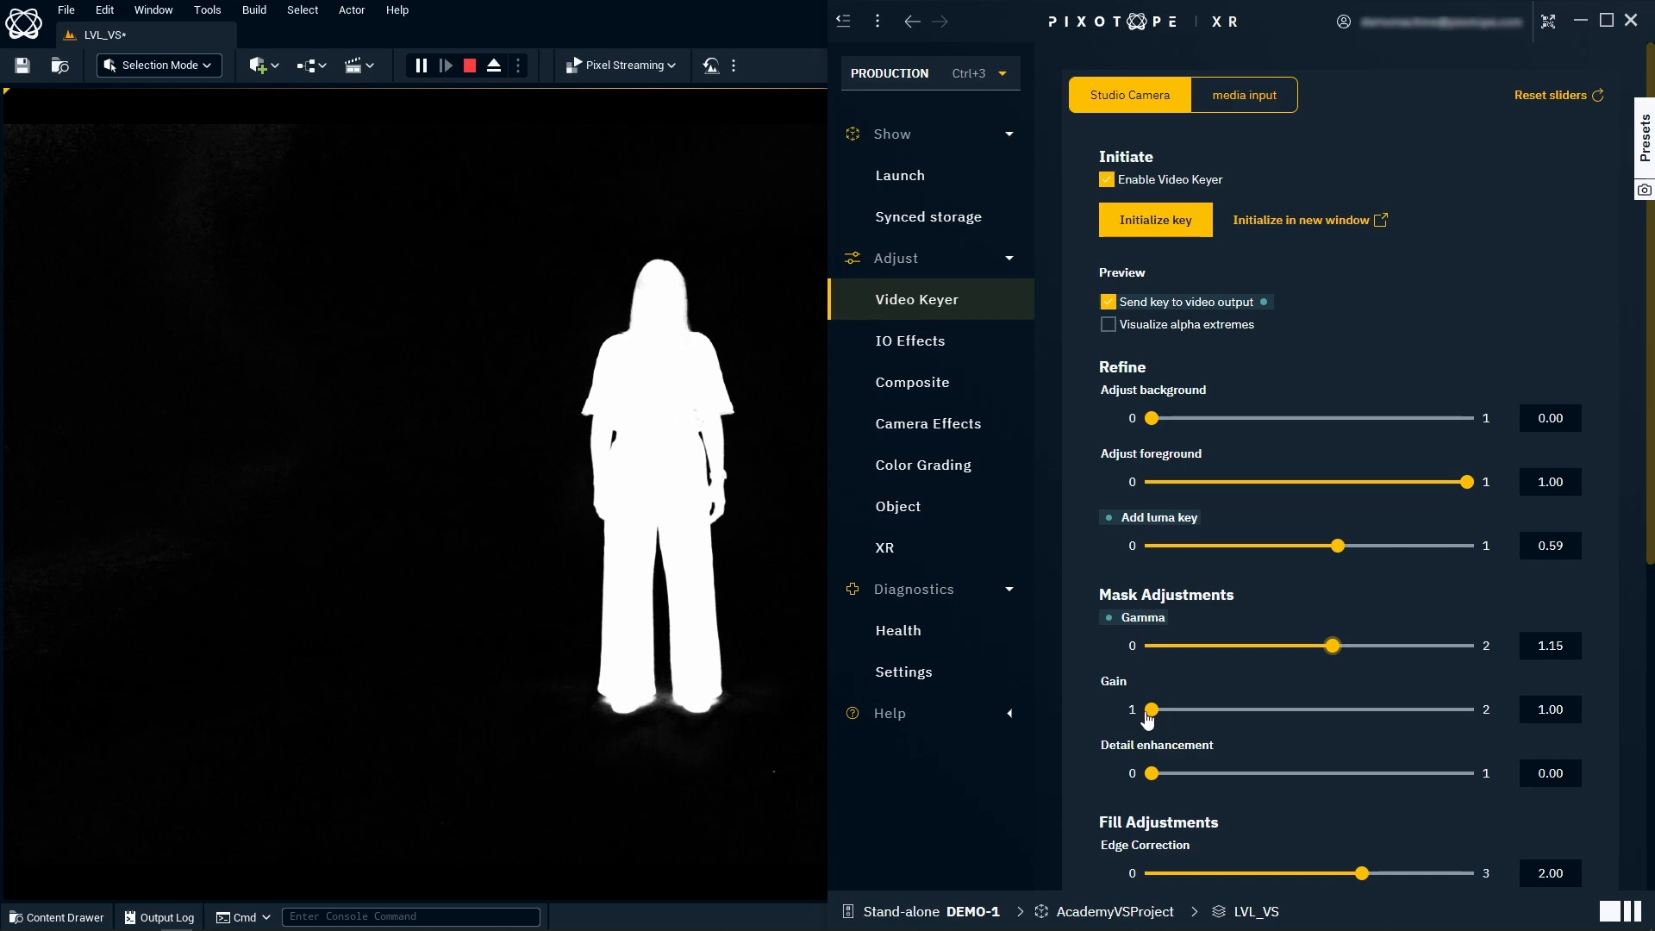
- Try a mask Gain of 1.12, reset it, and stop sending the key to the video output
{"action": "left_click_drag", "start_coordinate": [1150, 712], "coordinate": [1186, 705]}
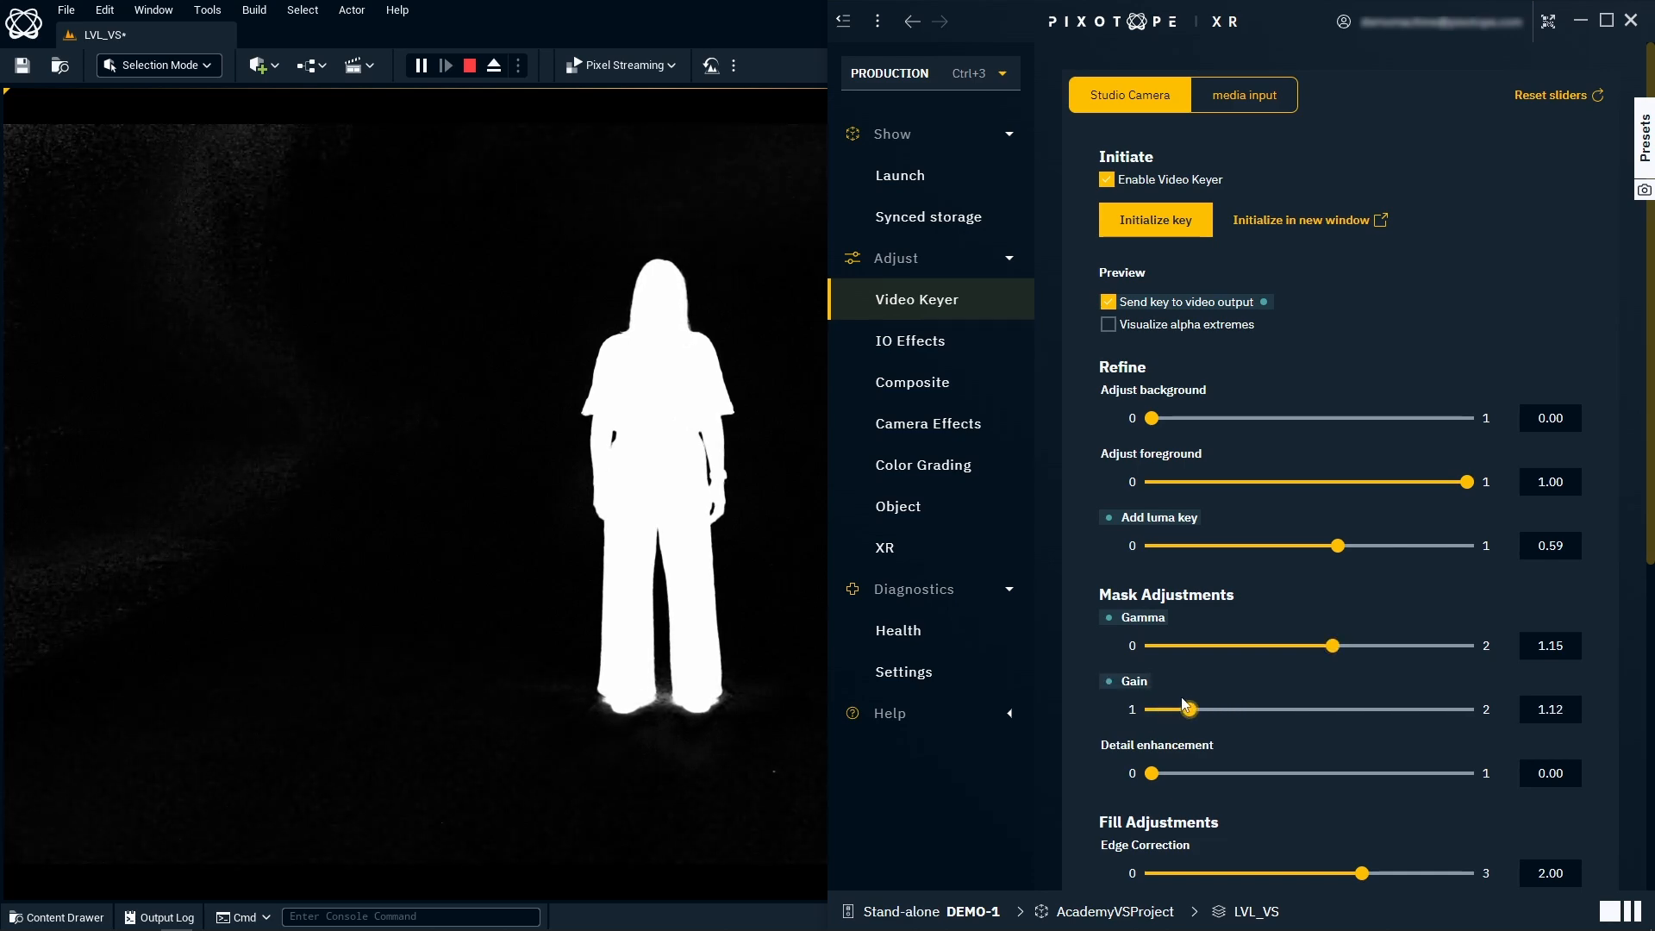
{"action": "left_click", "coordinate": [1109, 681]}
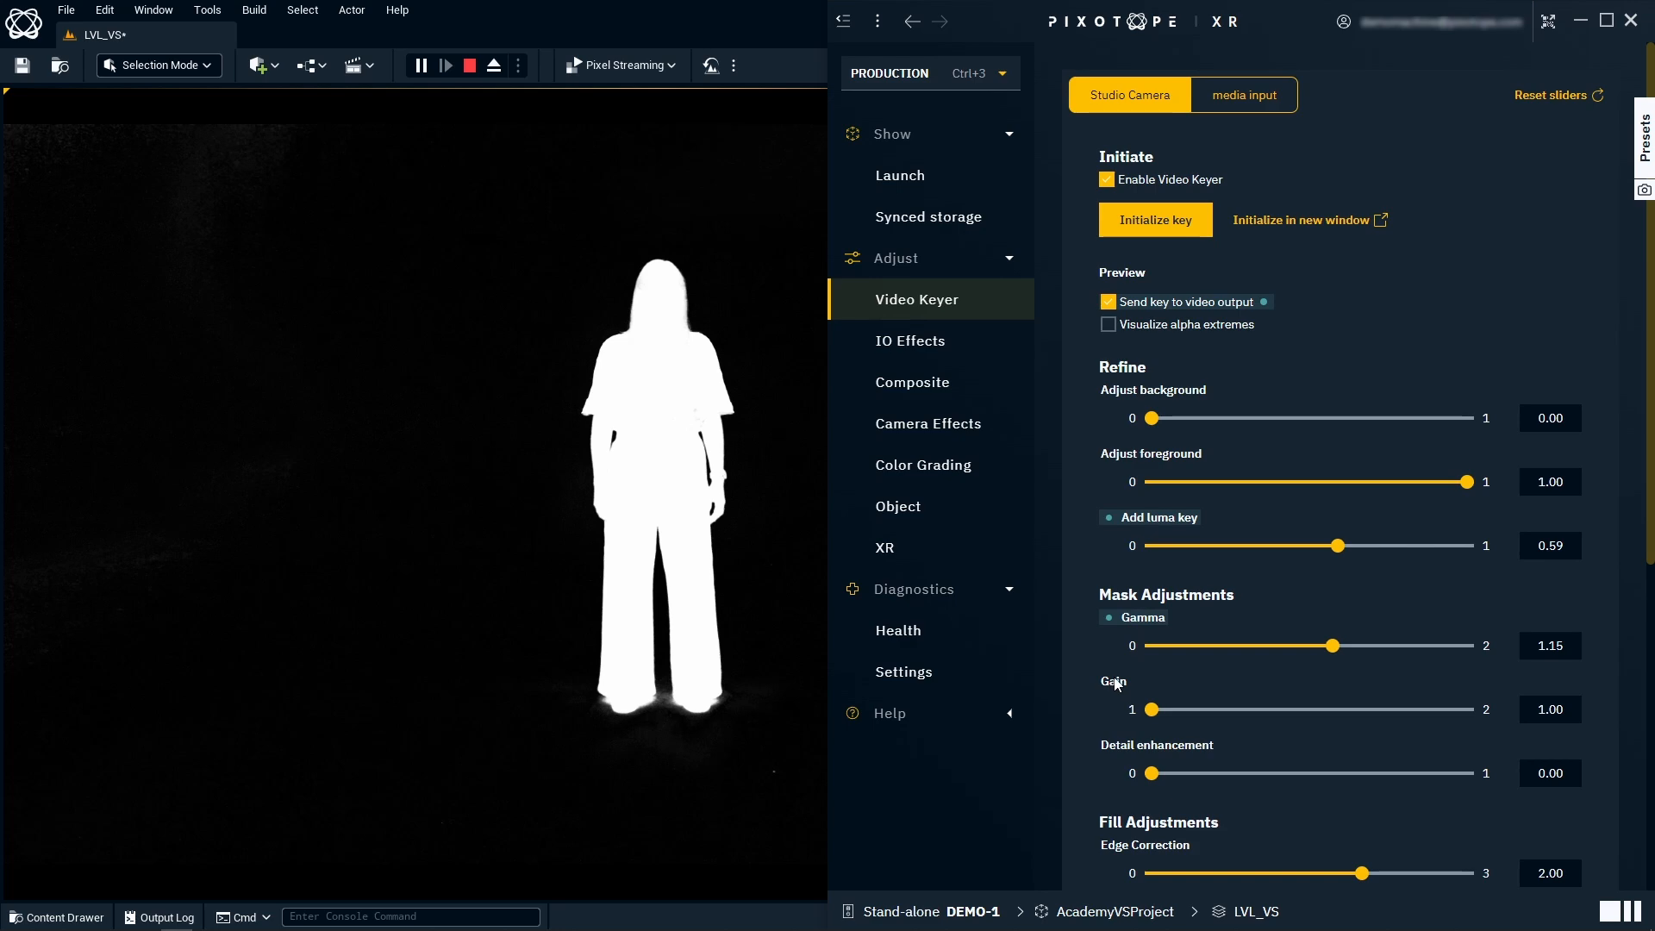
{"action": "left_click", "coordinate": [1129, 302]}
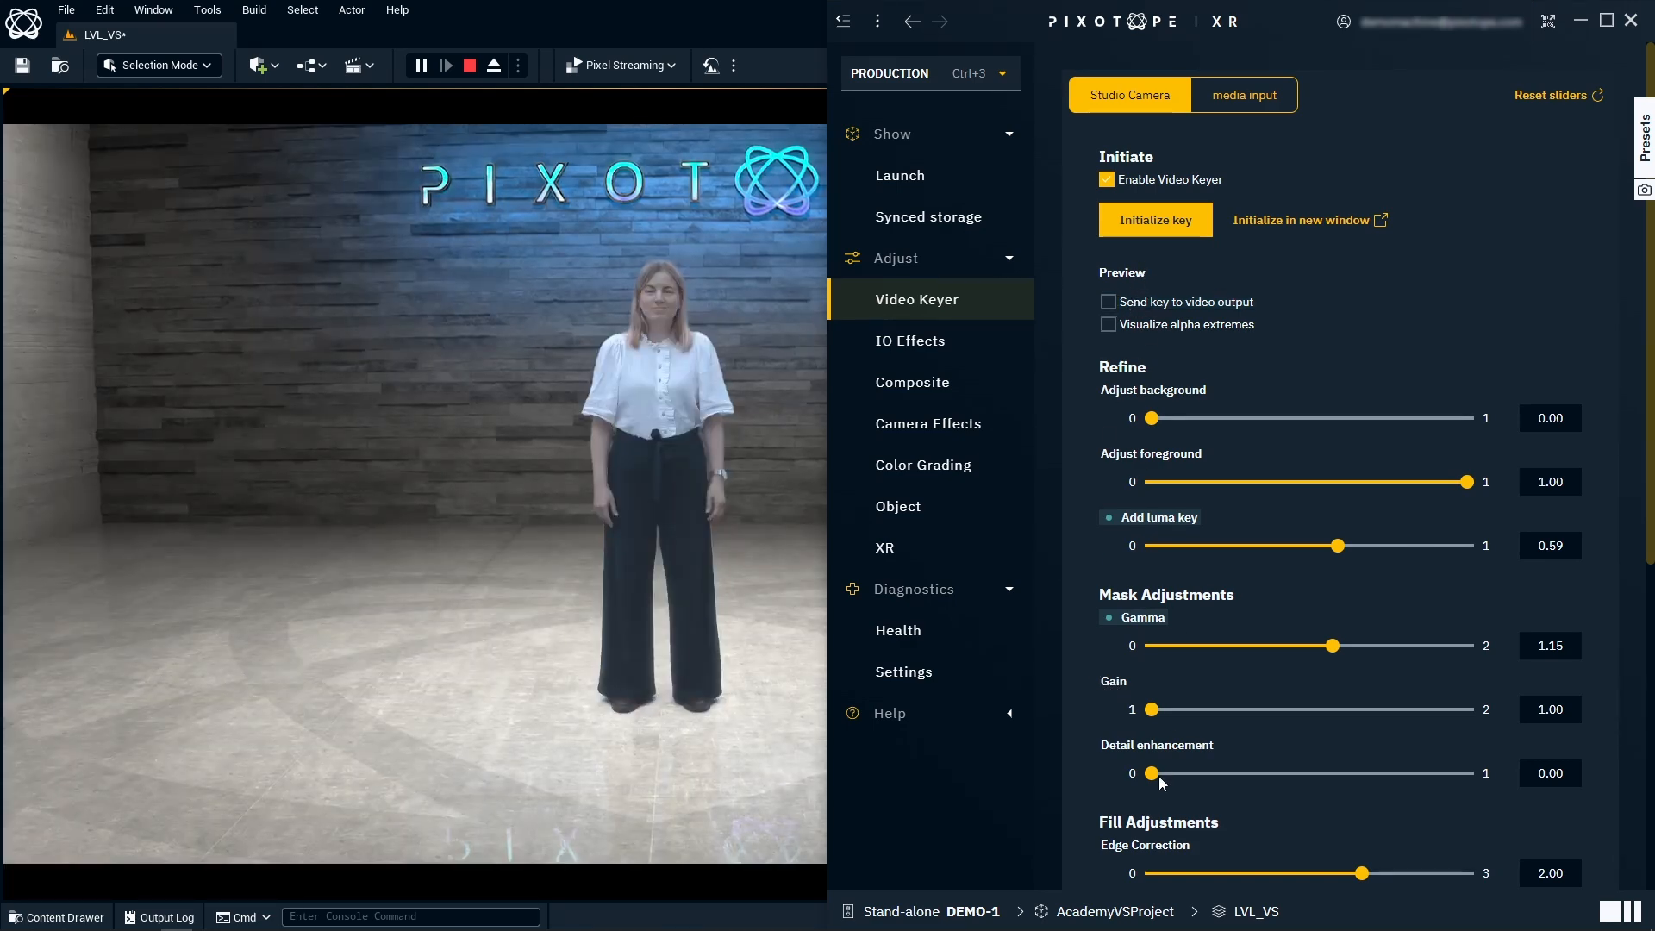
- Try Detail enhancement at 0.02 and Edge Correction at 0.00 and 3.00, resetting each to its default
{"action": "left_click_drag", "start_coordinate": [1151, 773], "coordinate": [1162, 825]}
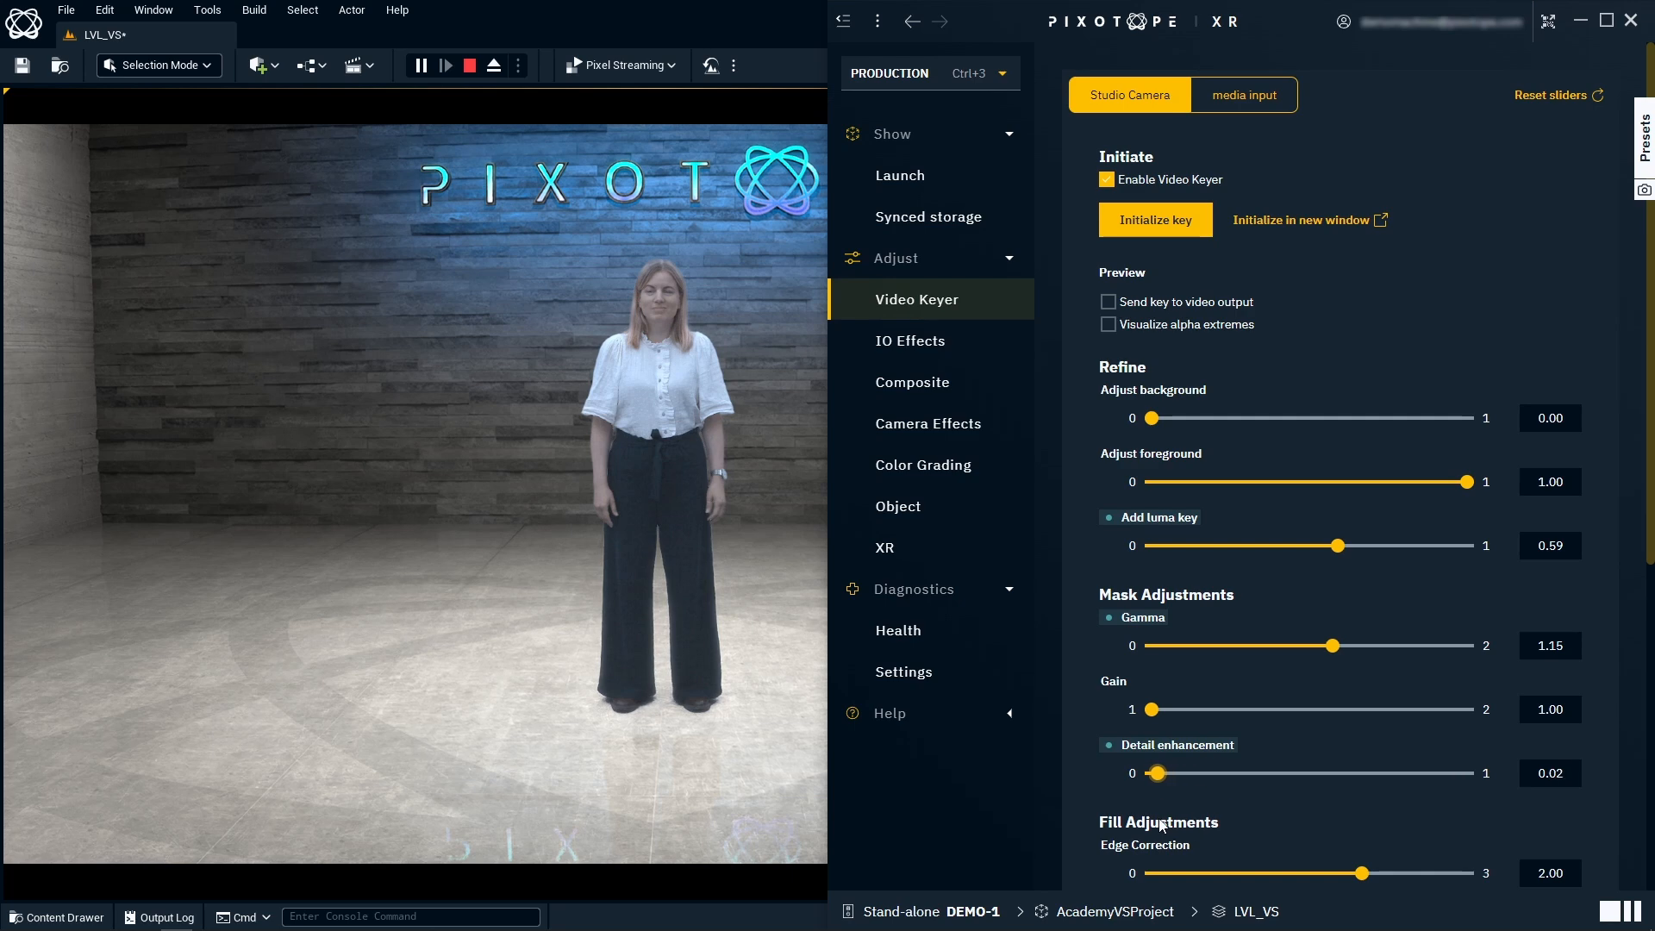
{"action": "left_click", "coordinate": [1109, 746]}
{"action": "scroll", "coordinate": [1108, 747], "scroll_direction": "down", "scroll_amount": 3}
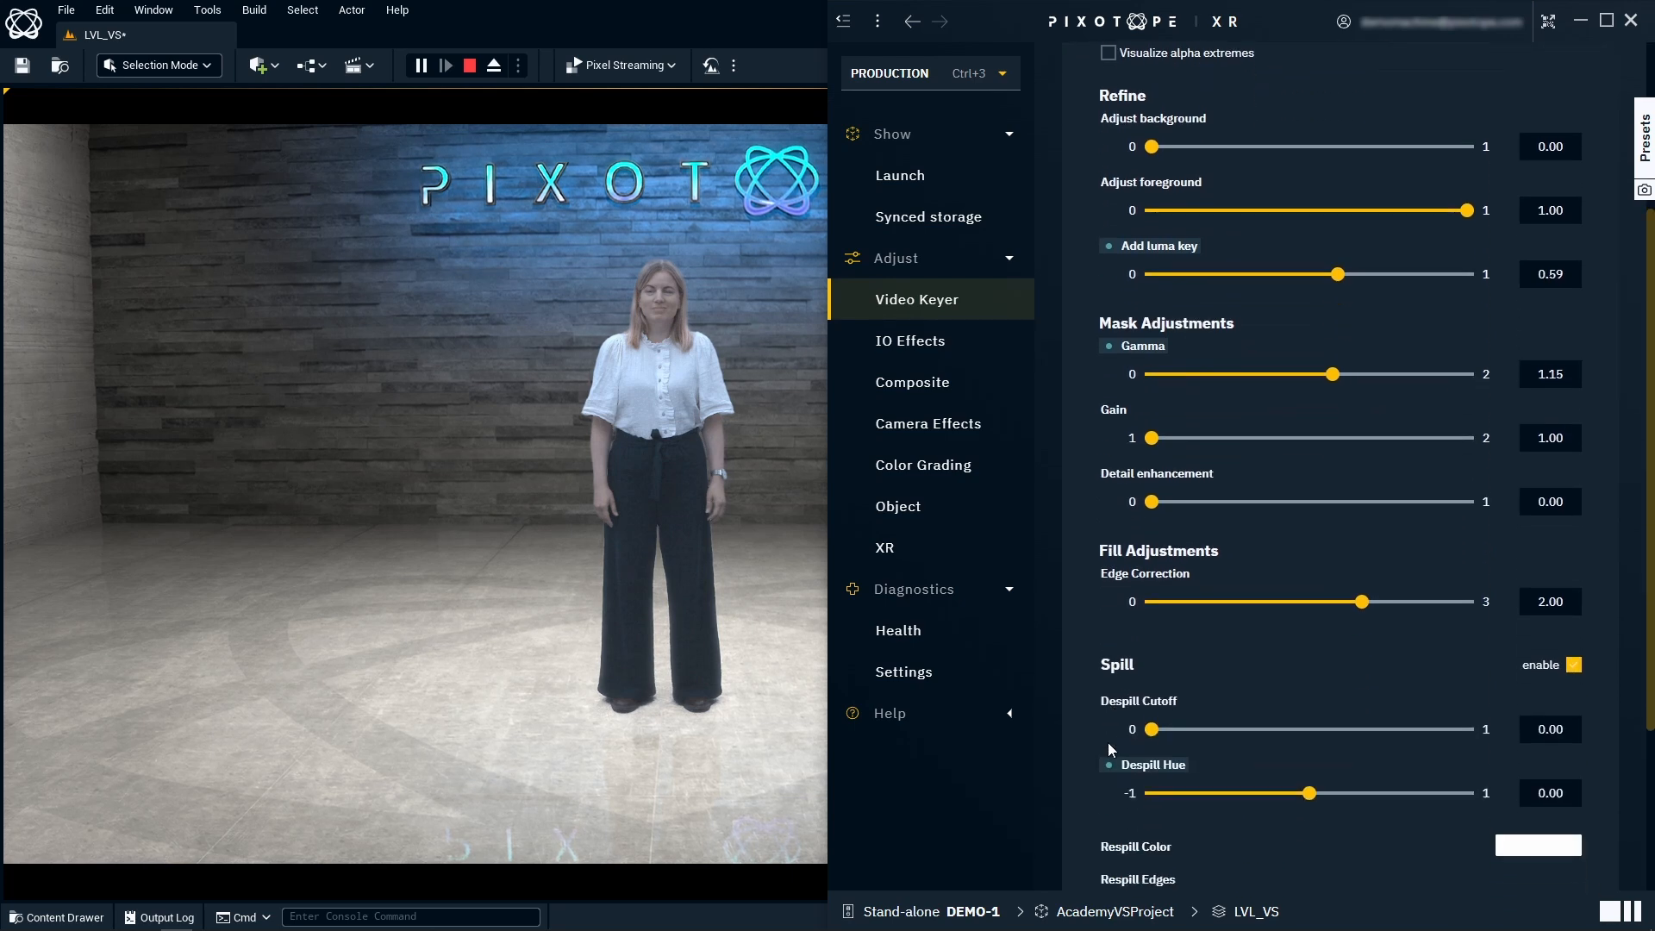
{"action": "scroll", "coordinate": [1108, 742], "scroll_direction": "down", "scroll_amount": 3}
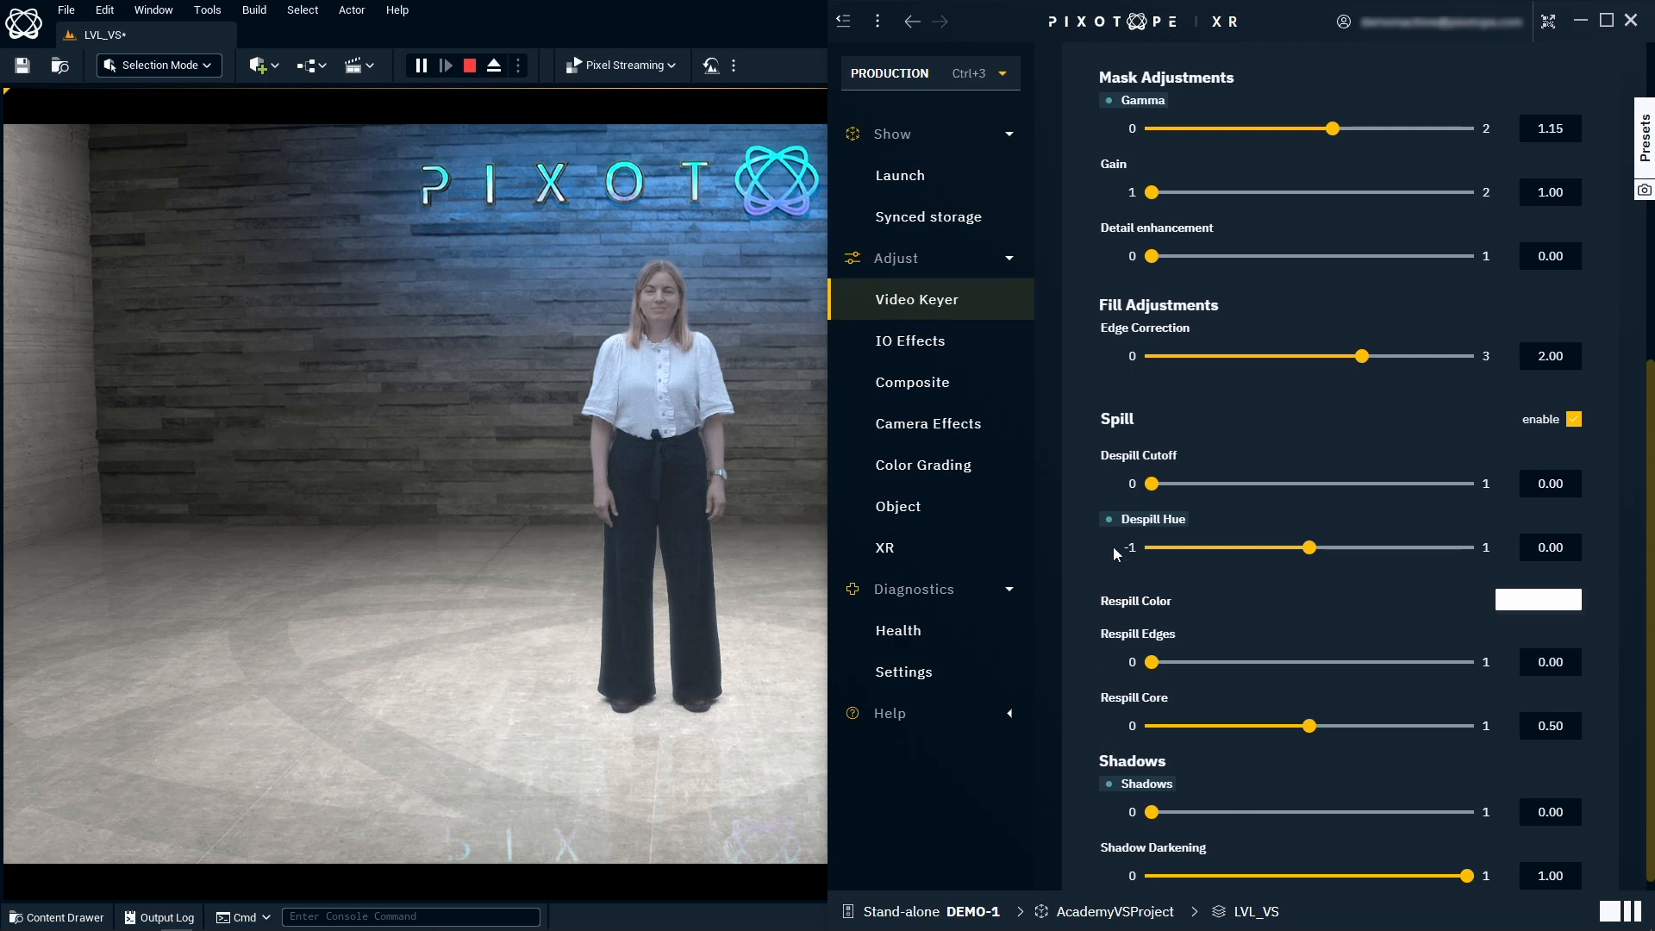
{"action": "left_click_drag", "start_coordinate": [1360, 357], "coordinate": [1079, 353]}
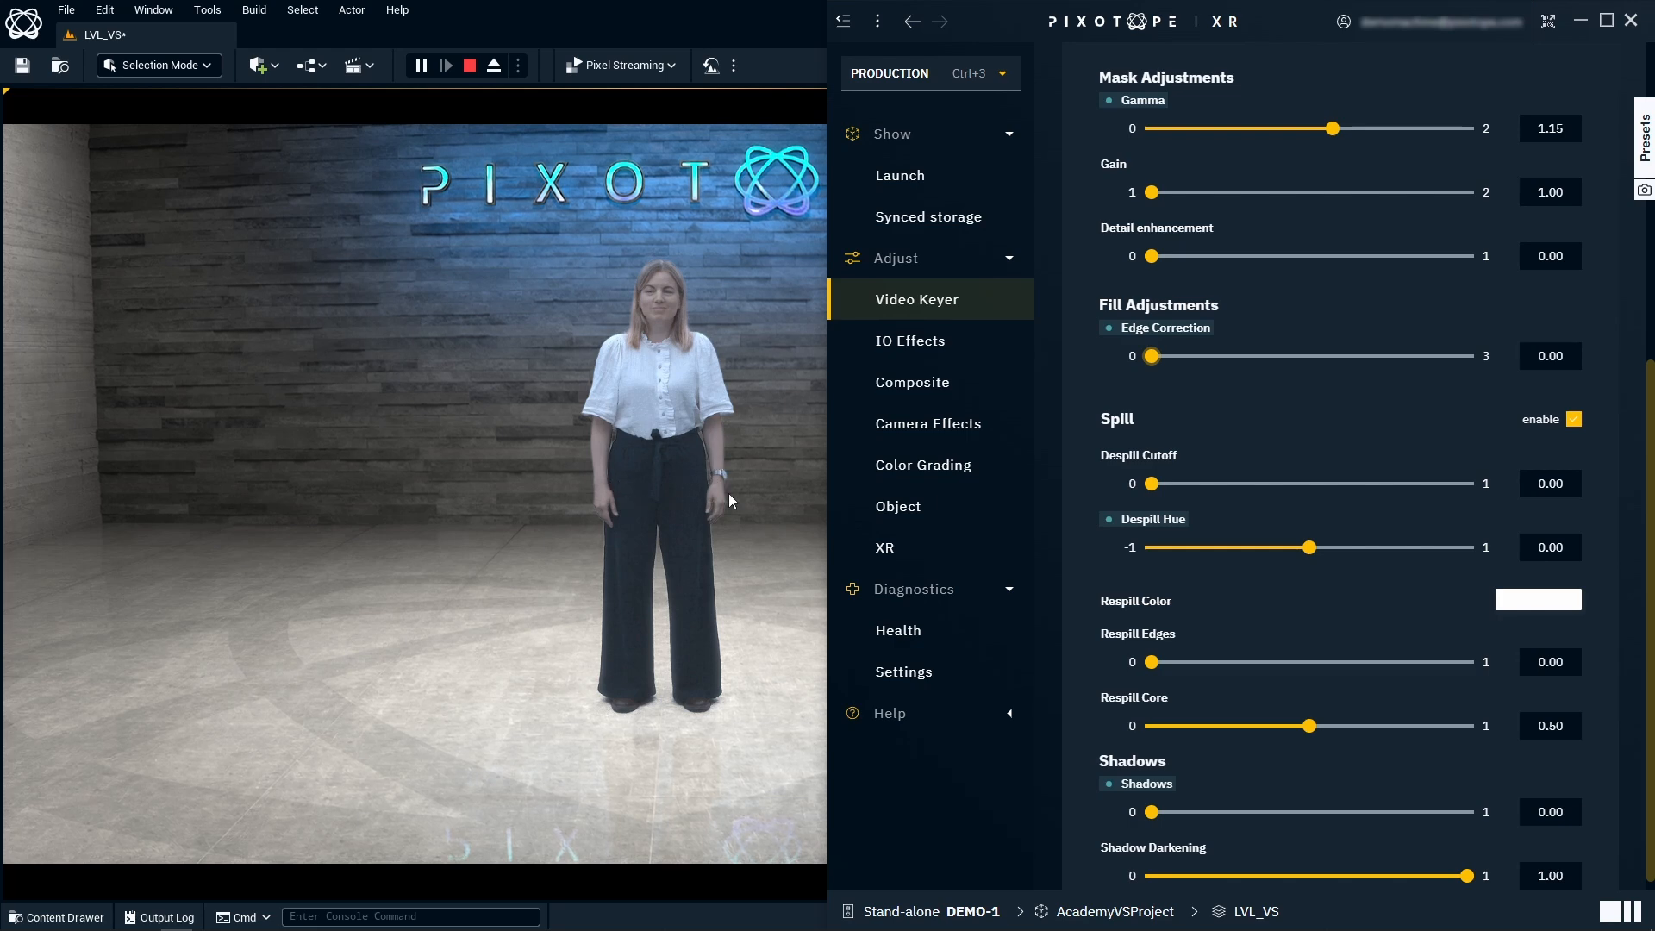
{"action": "left_click_drag", "start_coordinate": [1151, 356], "coordinate": [1477, 358]}
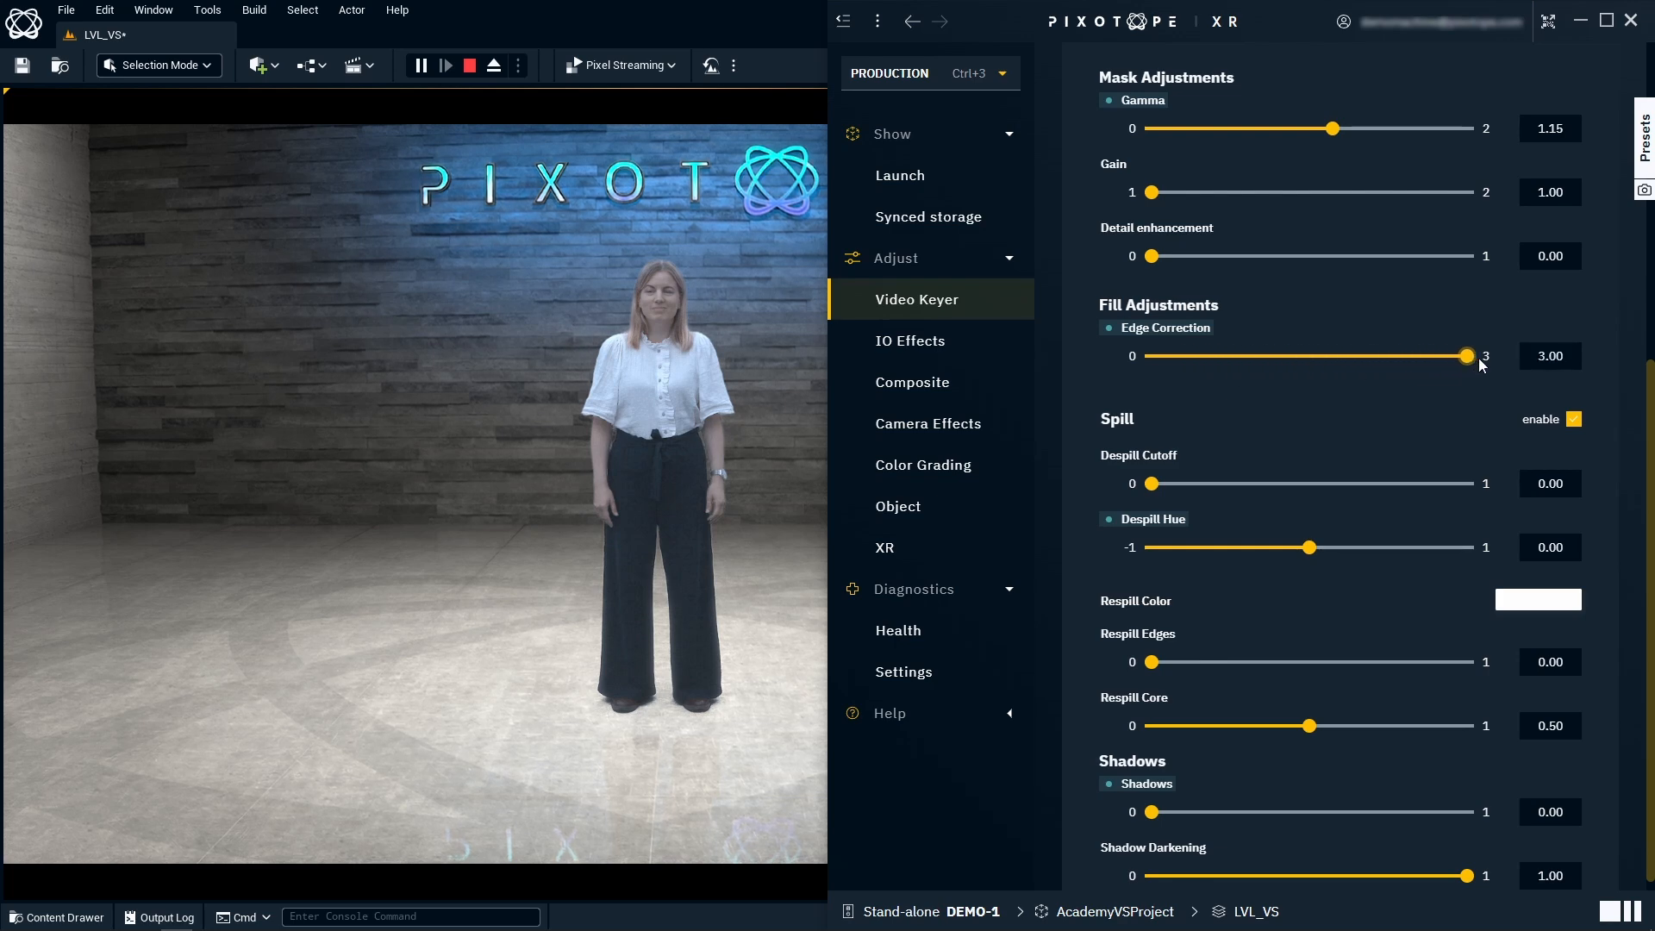
{"action": "left_click", "coordinate": [1110, 329]}
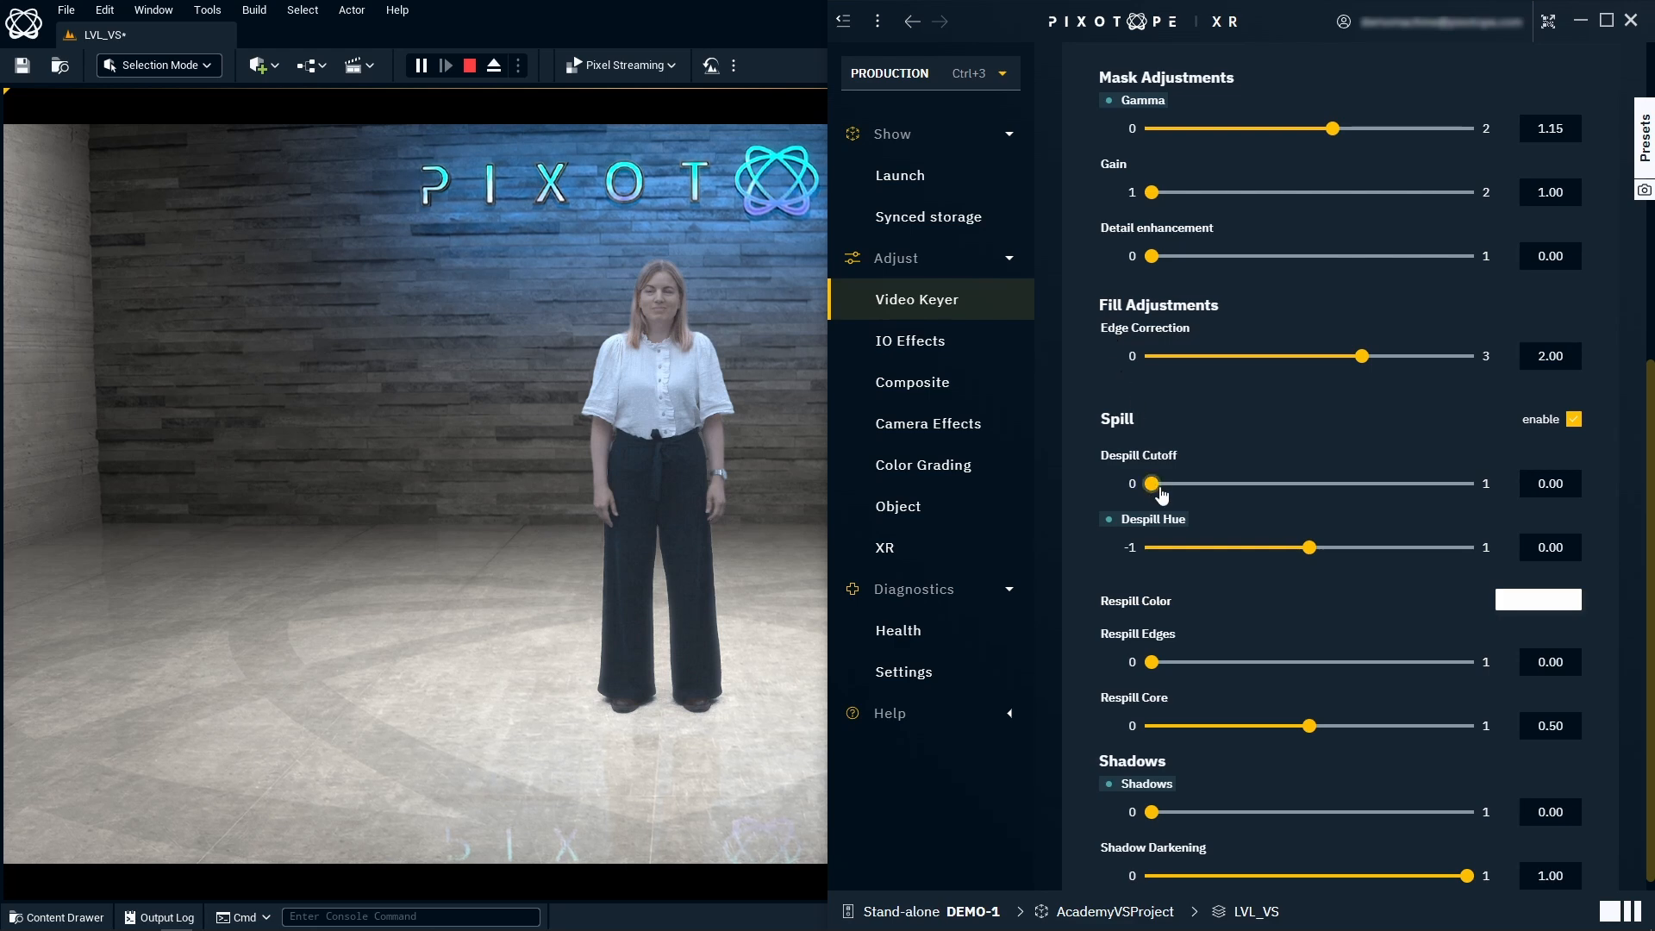
- Try Despill Cutoff at its maximum of 1.00 and reset it to its default
{"action": "left_click_drag", "start_coordinate": [1152, 483], "coordinate": [1363, 483]}
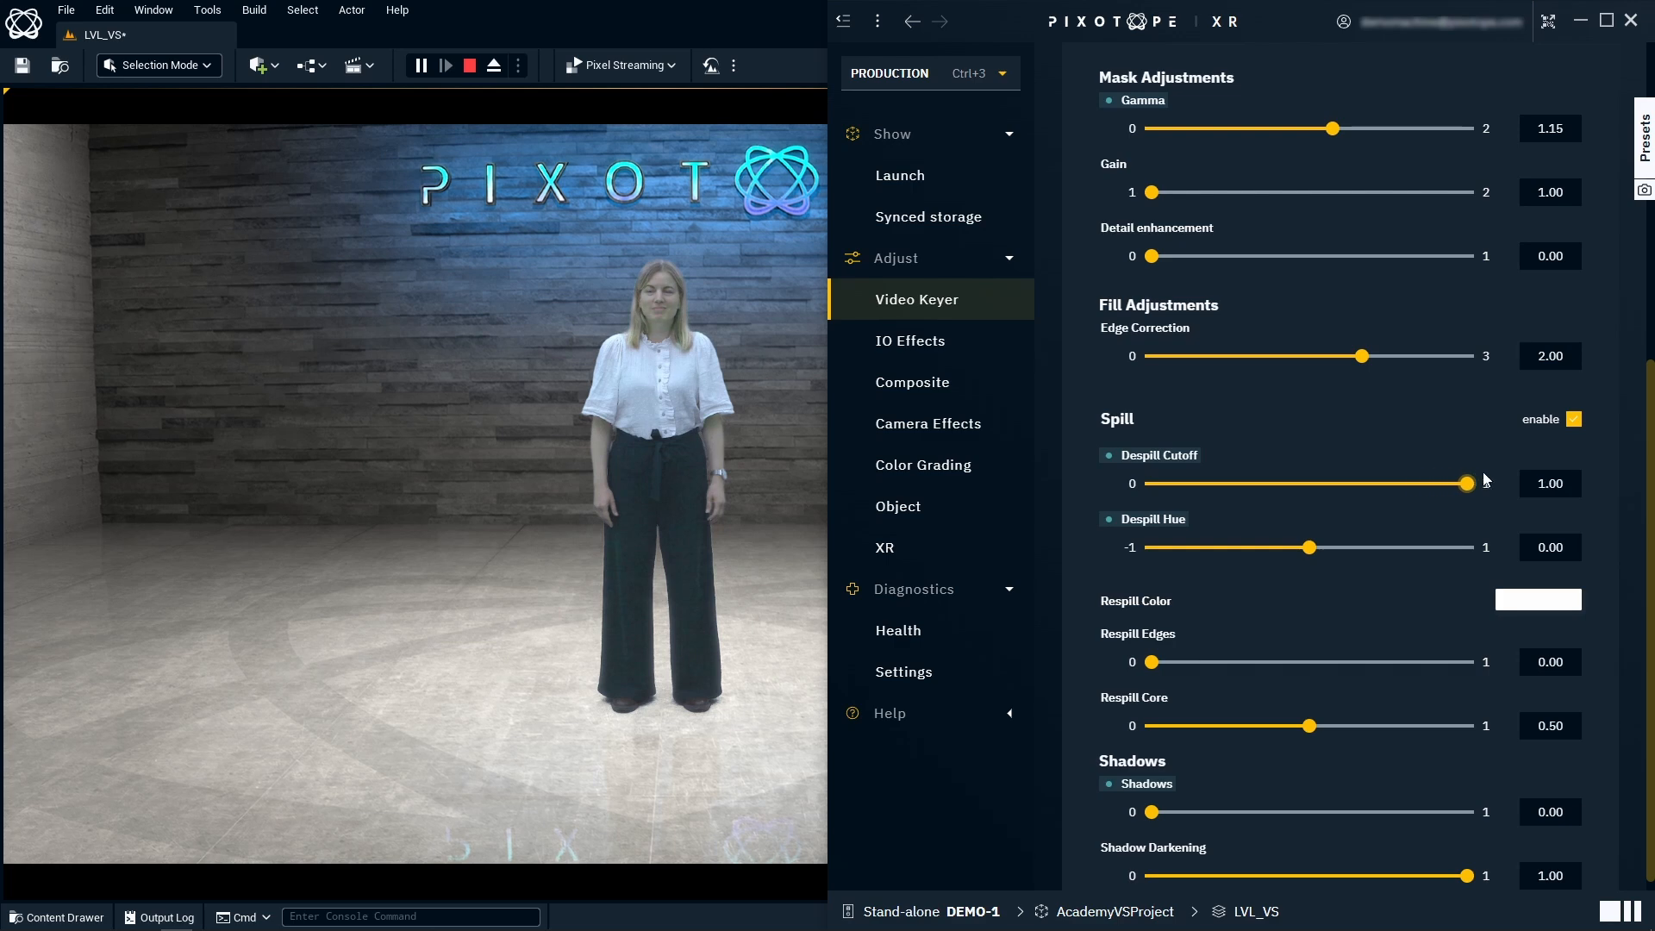
{"action": "left_click_drag", "start_coordinate": [1469, 482], "coordinate": [1426, 494]}
{"action": "left_click", "coordinate": [1109, 457]}
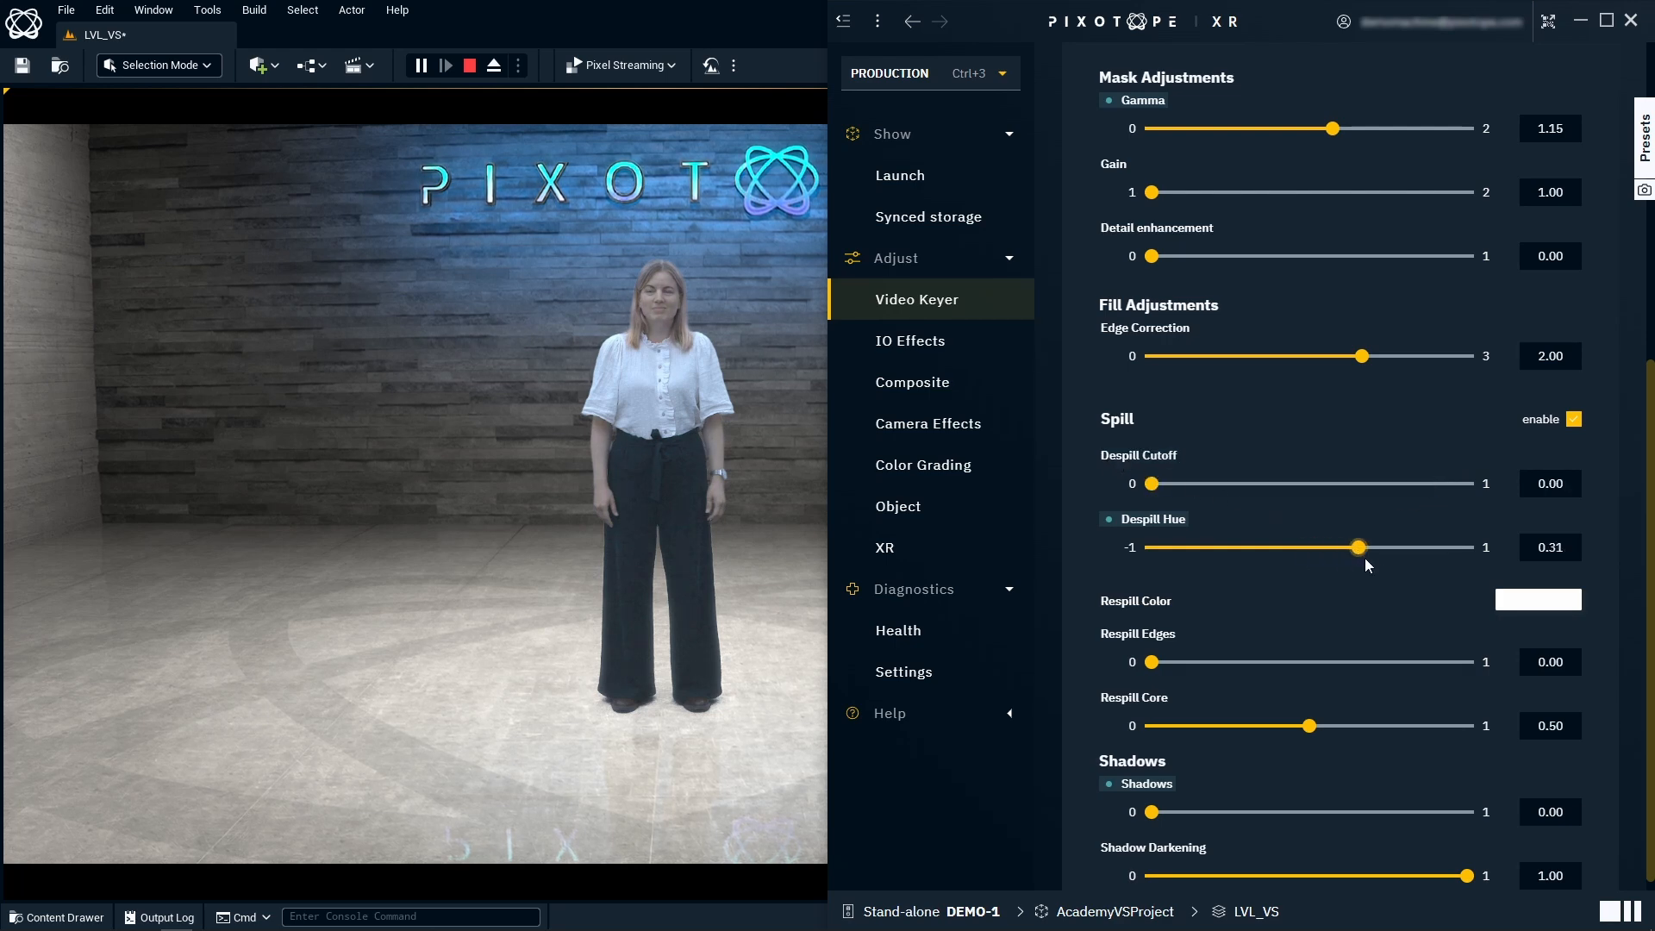
- Set the spill's Despill Hue to 0.08 and keep Respill Edges at 0.00
{"action": "left_click_drag", "start_coordinate": [1365, 559], "coordinate": [1309, 545]}
{"action": "left_click_drag", "start_coordinate": [1153, 669], "coordinate": [1129, 703]}
- Set the Respill Color to red (#FF0000) and reduce Respill Core to 0.00
{"action": "left_click", "coordinate": [1514, 602]}
{"action": "left_click_drag", "start_coordinate": [1528, 645], "coordinate": [1644, 612]}
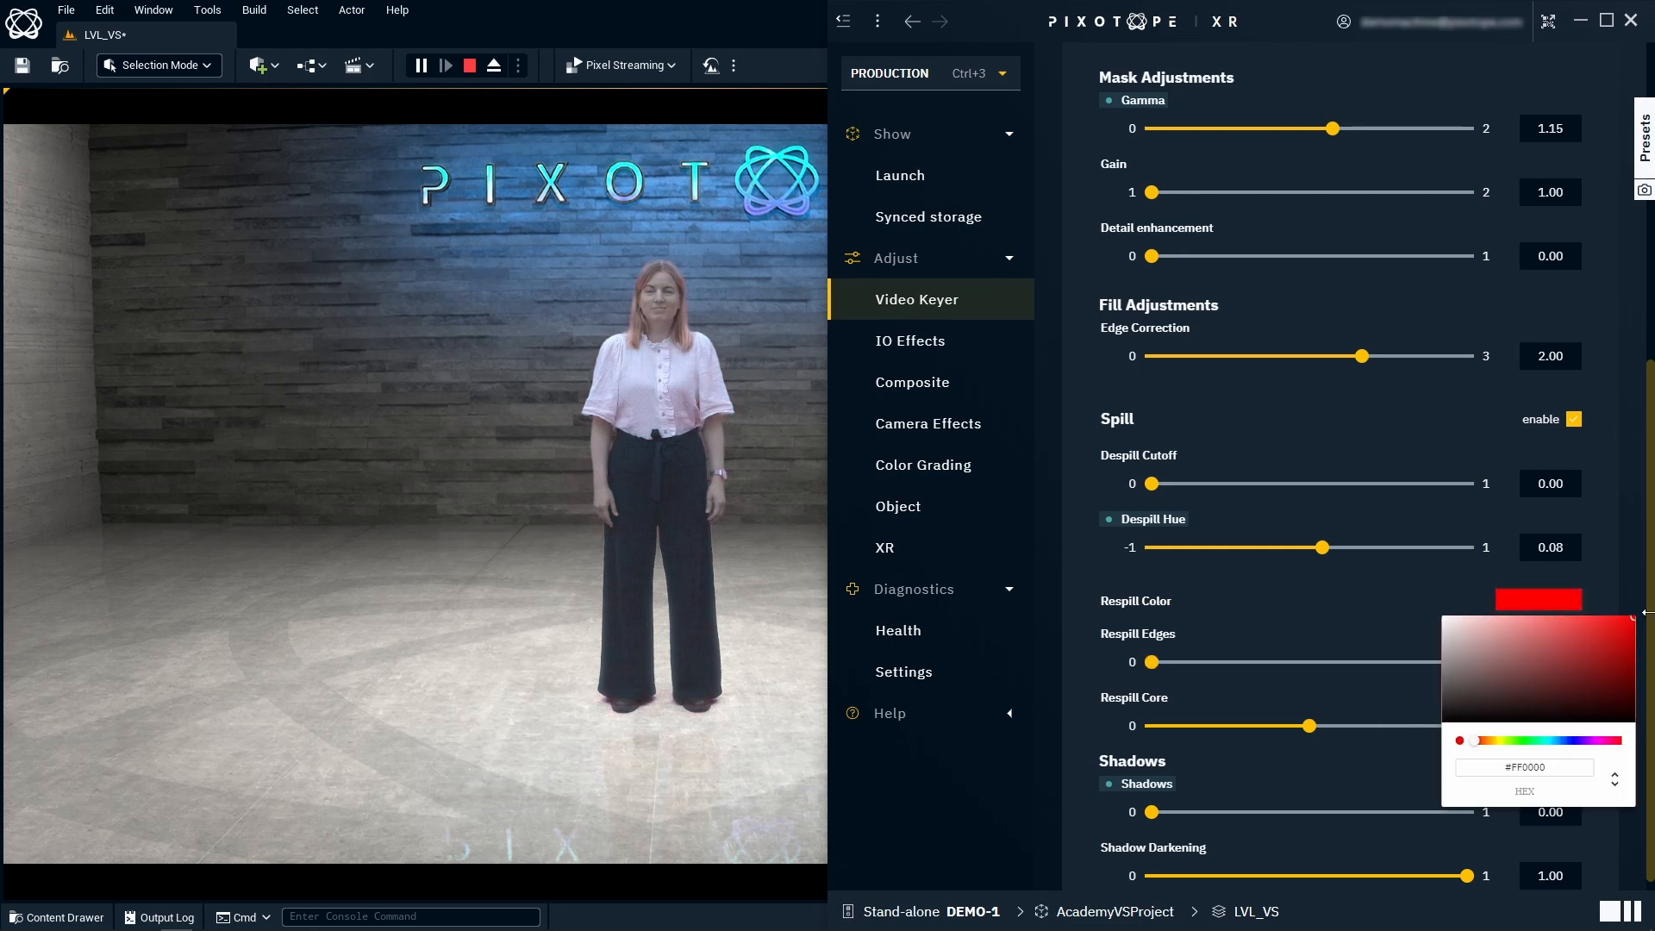
{"action": "left_click", "coordinate": [1353, 629]}
{"action": "mouse_move", "coordinate": [1309, 727]}
{"action": "left_mouse_down"}
{"action": "mouse_move", "coordinate": [1498, 724]}
{"action": "mouse_move", "coordinate": [1328, 729]}
{"action": "left_mouse_up"}
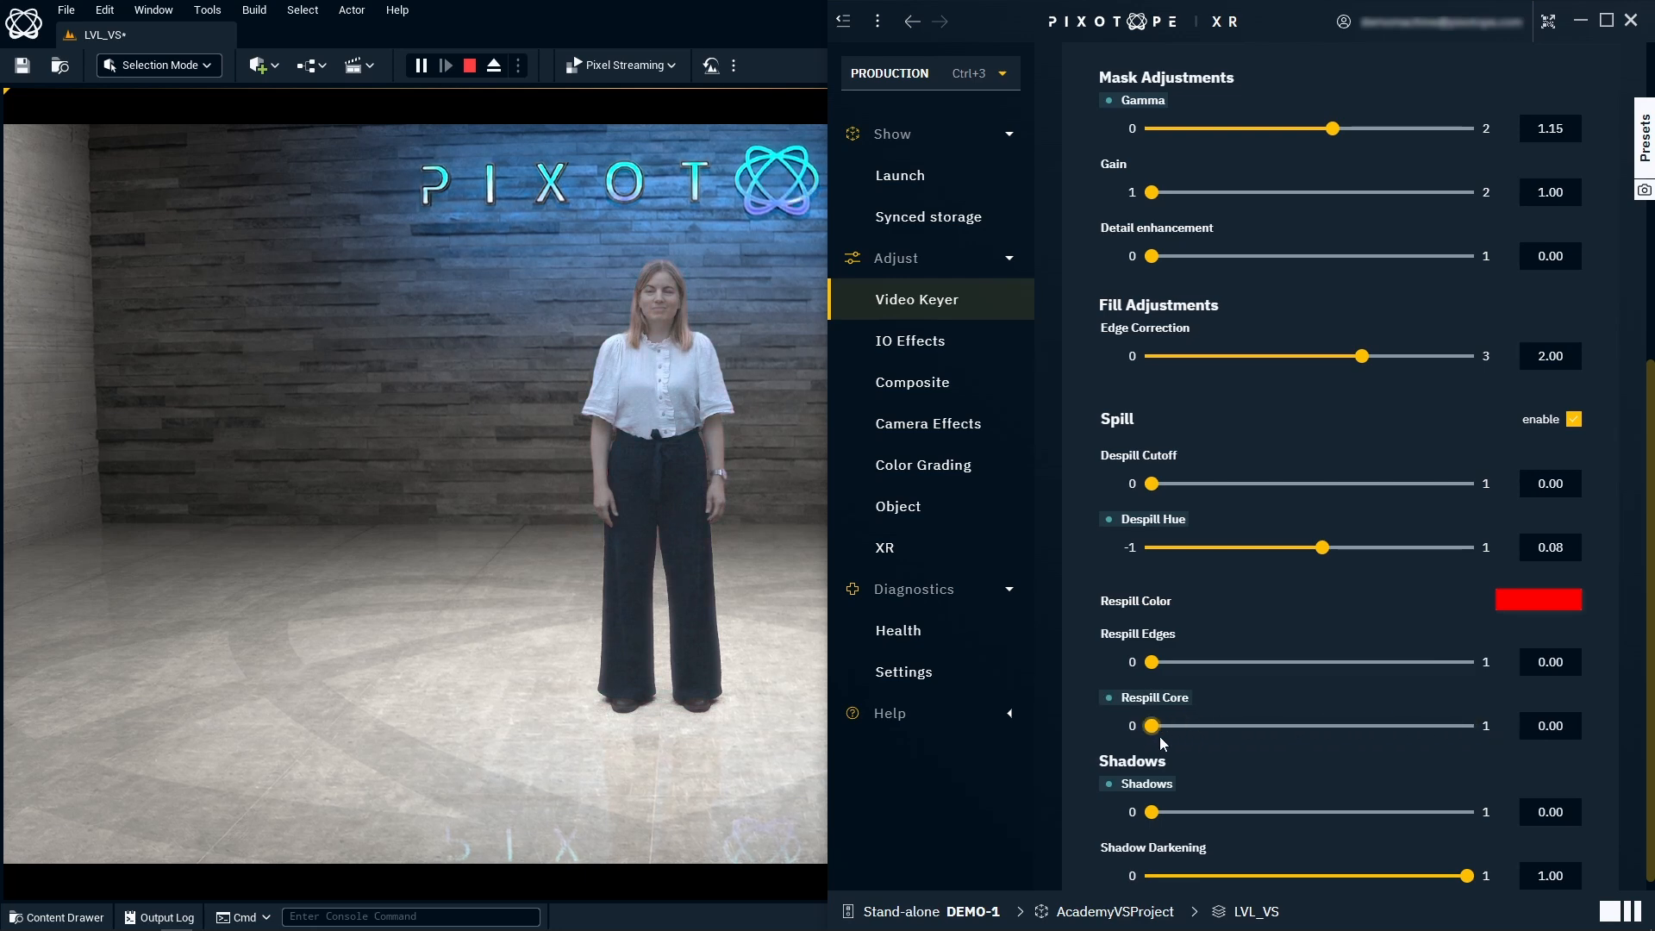
{"action": "mouse_move", "coordinate": [1157, 729]}
{"action": "left_mouse_down"}
{"action": "mouse_move", "coordinate": [1493, 724]}
{"action": "mouse_move", "coordinate": [1140, 731]}
{"action": "left_mouse_up"}
- Send the key to the video output while raising Shadows to 0.31, and switch back to the normal output
{"action": "scroll", "coordinate": [1239, 776], "scroll_direction": "down", "scroll_amount": 1}
{"action": "scroll", "coordinate": [1241, 779], "scroll_direction": "up", "scroll_amount": 4}
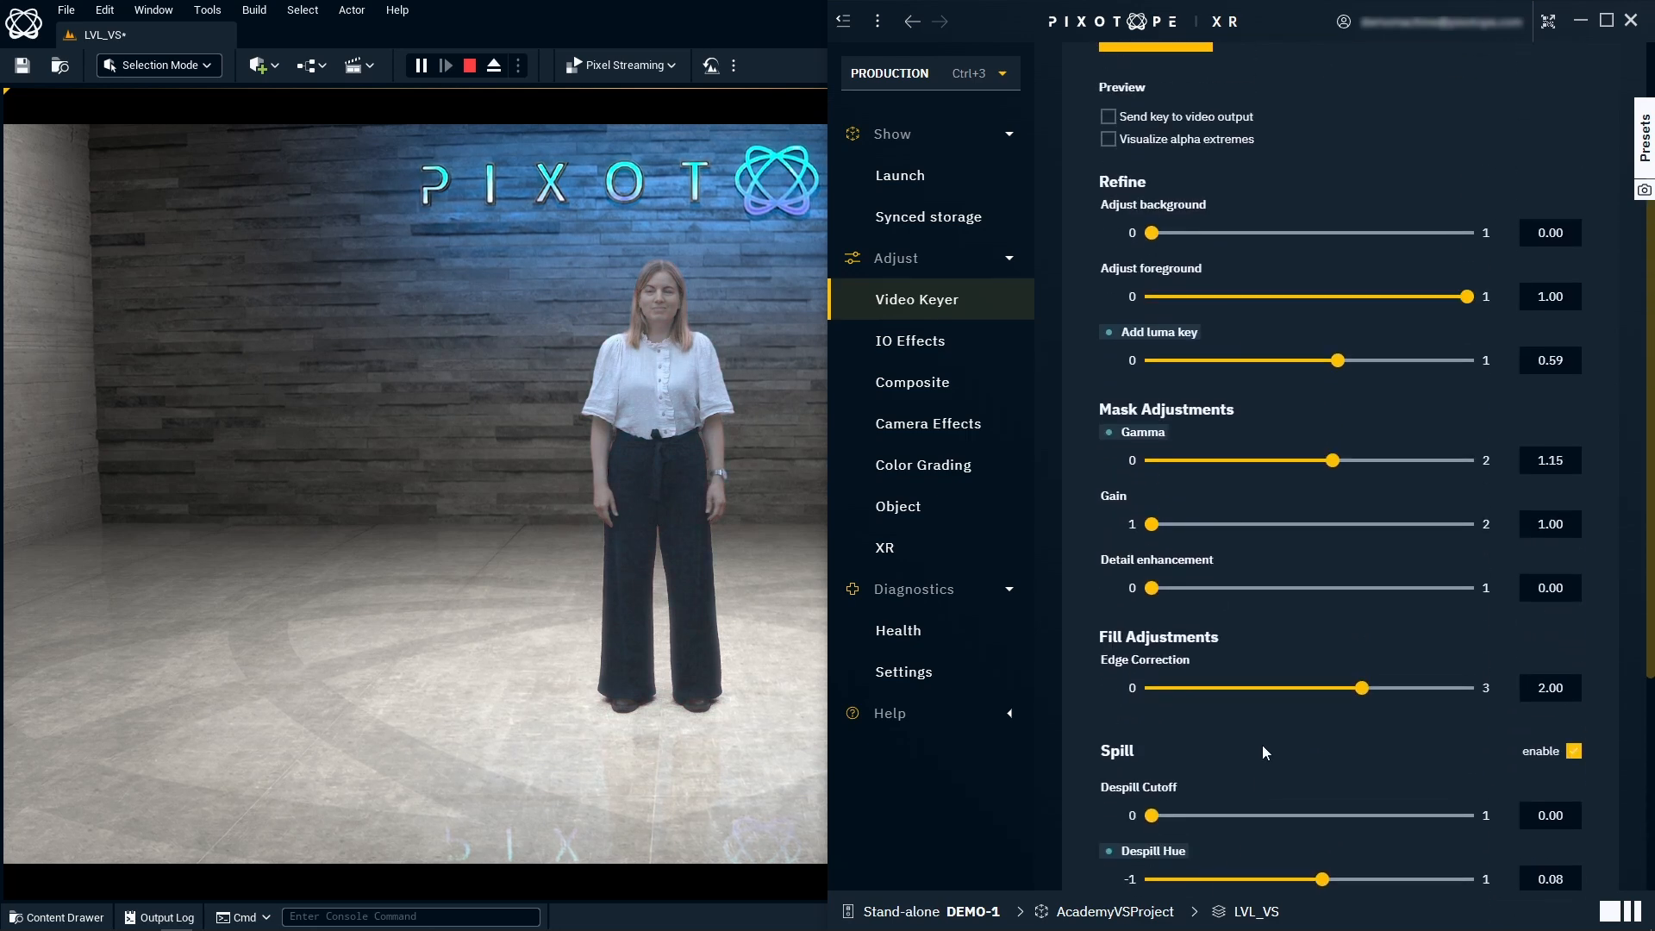
{"action": "left_click", "coordinate": [1125, 119]}
{"action": "scroll", "coordinate": [1249, 531], "scroll_direction": "down", "scroll_amount": 4}
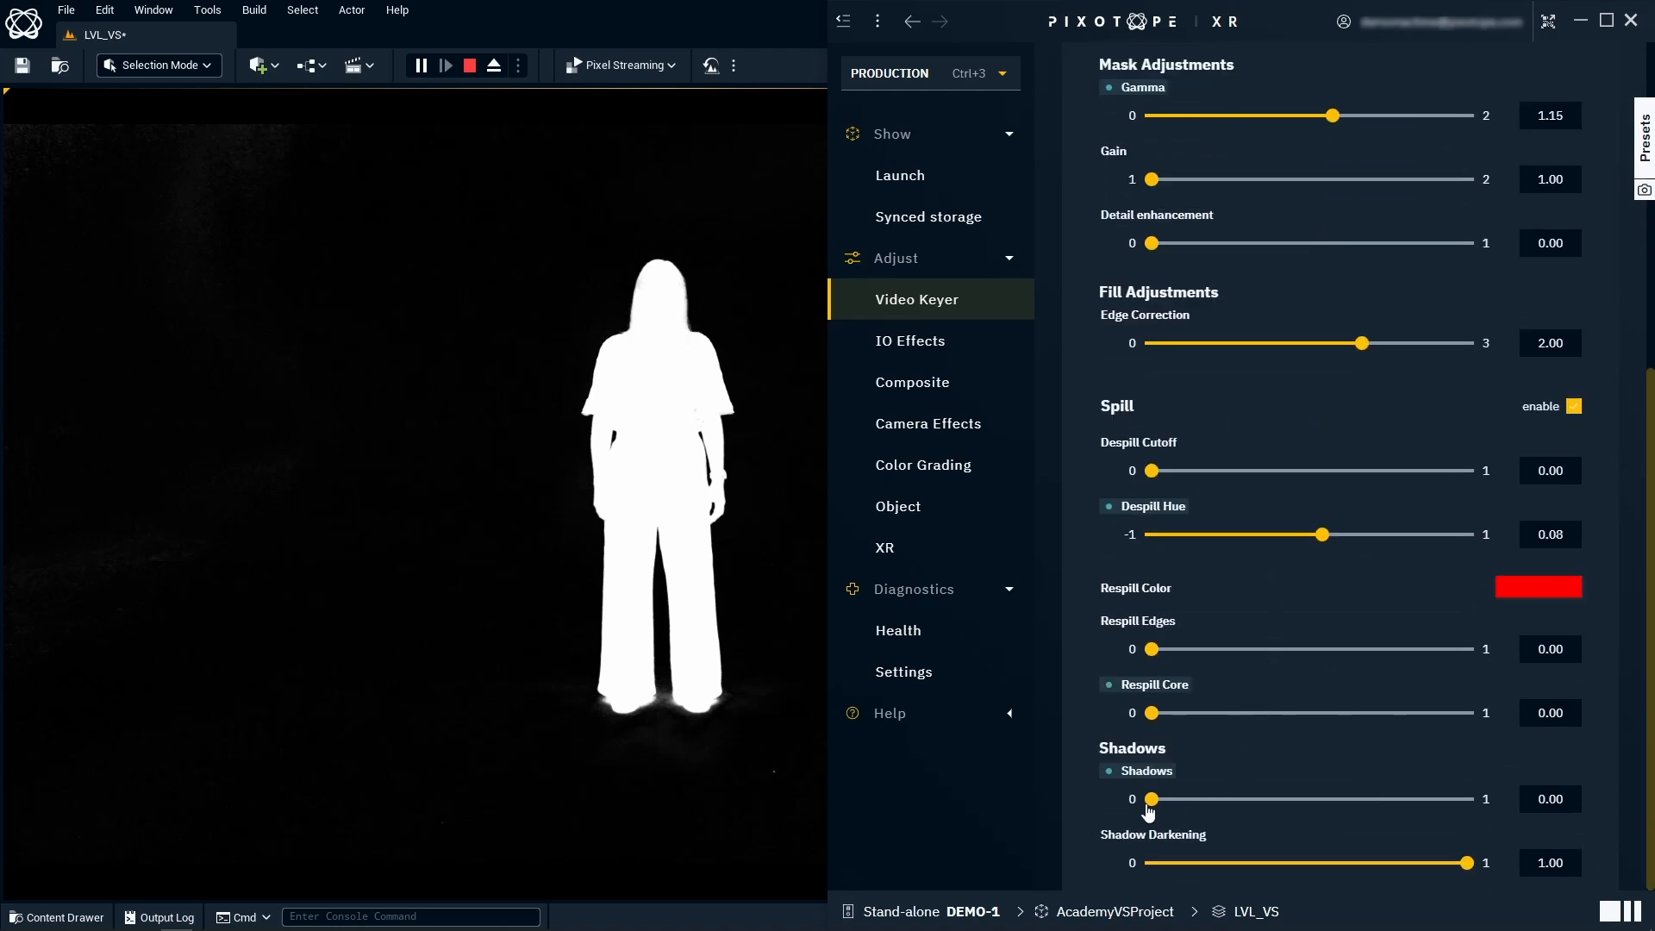
{"action": "left_click_drag", "start_coordinate": [1149, 801], "coordinate": [1243, 834]}
{"action": "scroll", "coordinate": [1163, 603], "scroll_direction": "up", "scroll_amount": 6}
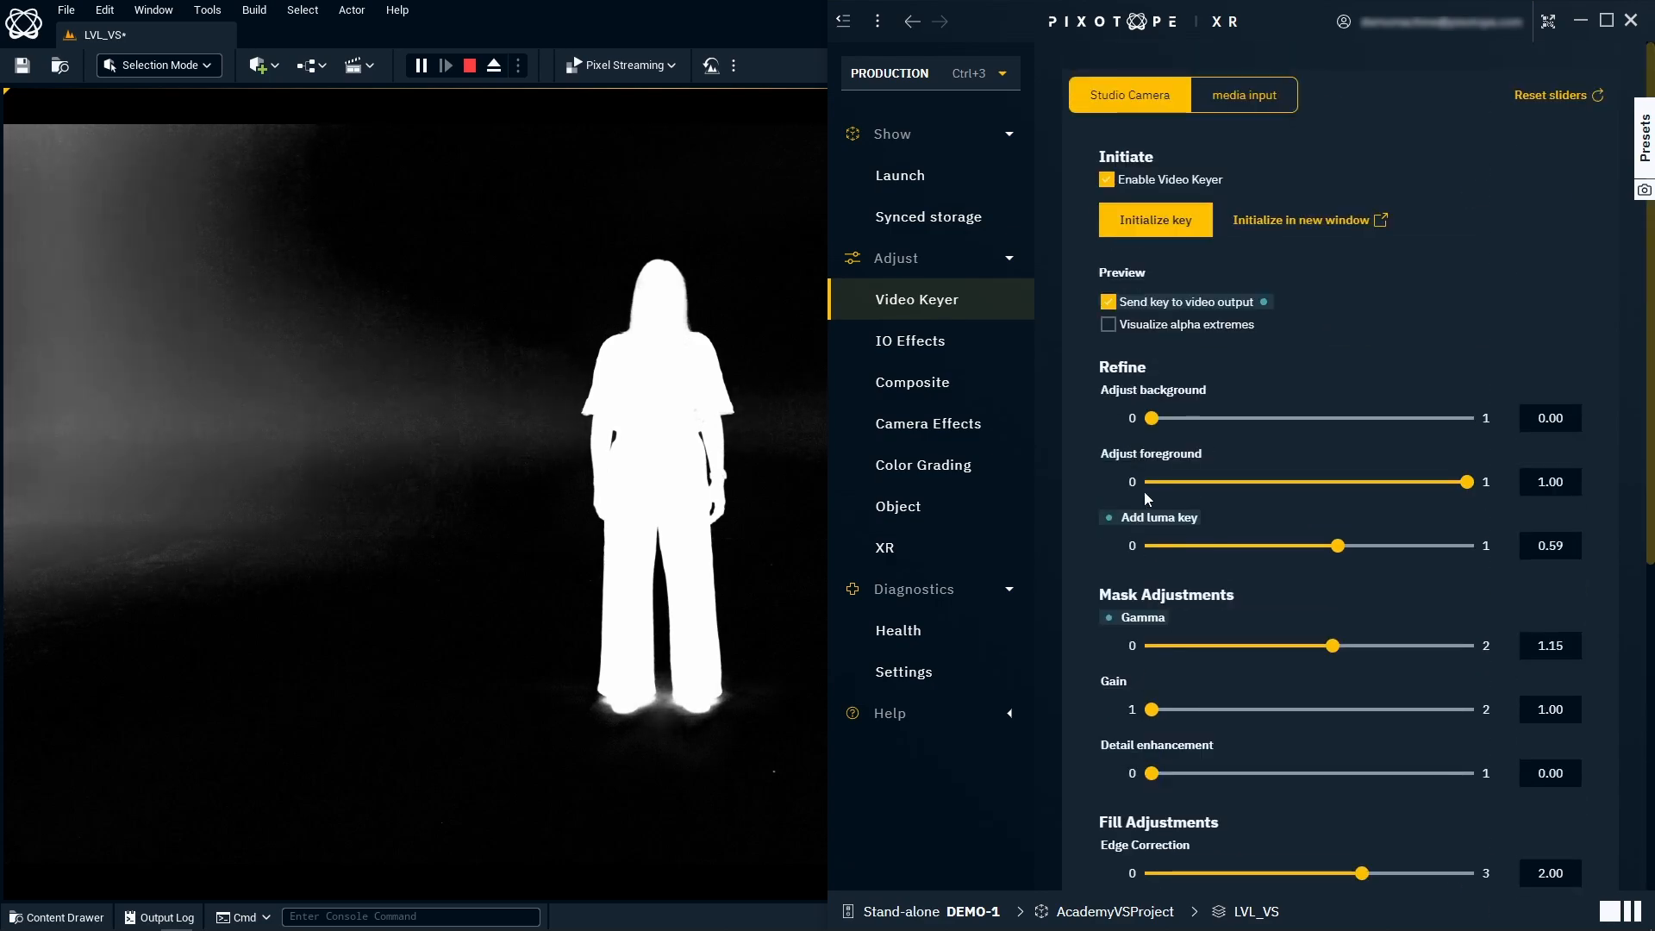
{"action": "left_click", "coordinate": [1146, 302]}
- Try Shadows at 0.30 with reduced Shadow Darkening, and restore Shadow Darkening to 1.00 and Shadows to 0.00
{"action": "scroll", "coordinate": [1151, 310], "scroll_direction": "down", "scroll_amount": 5}
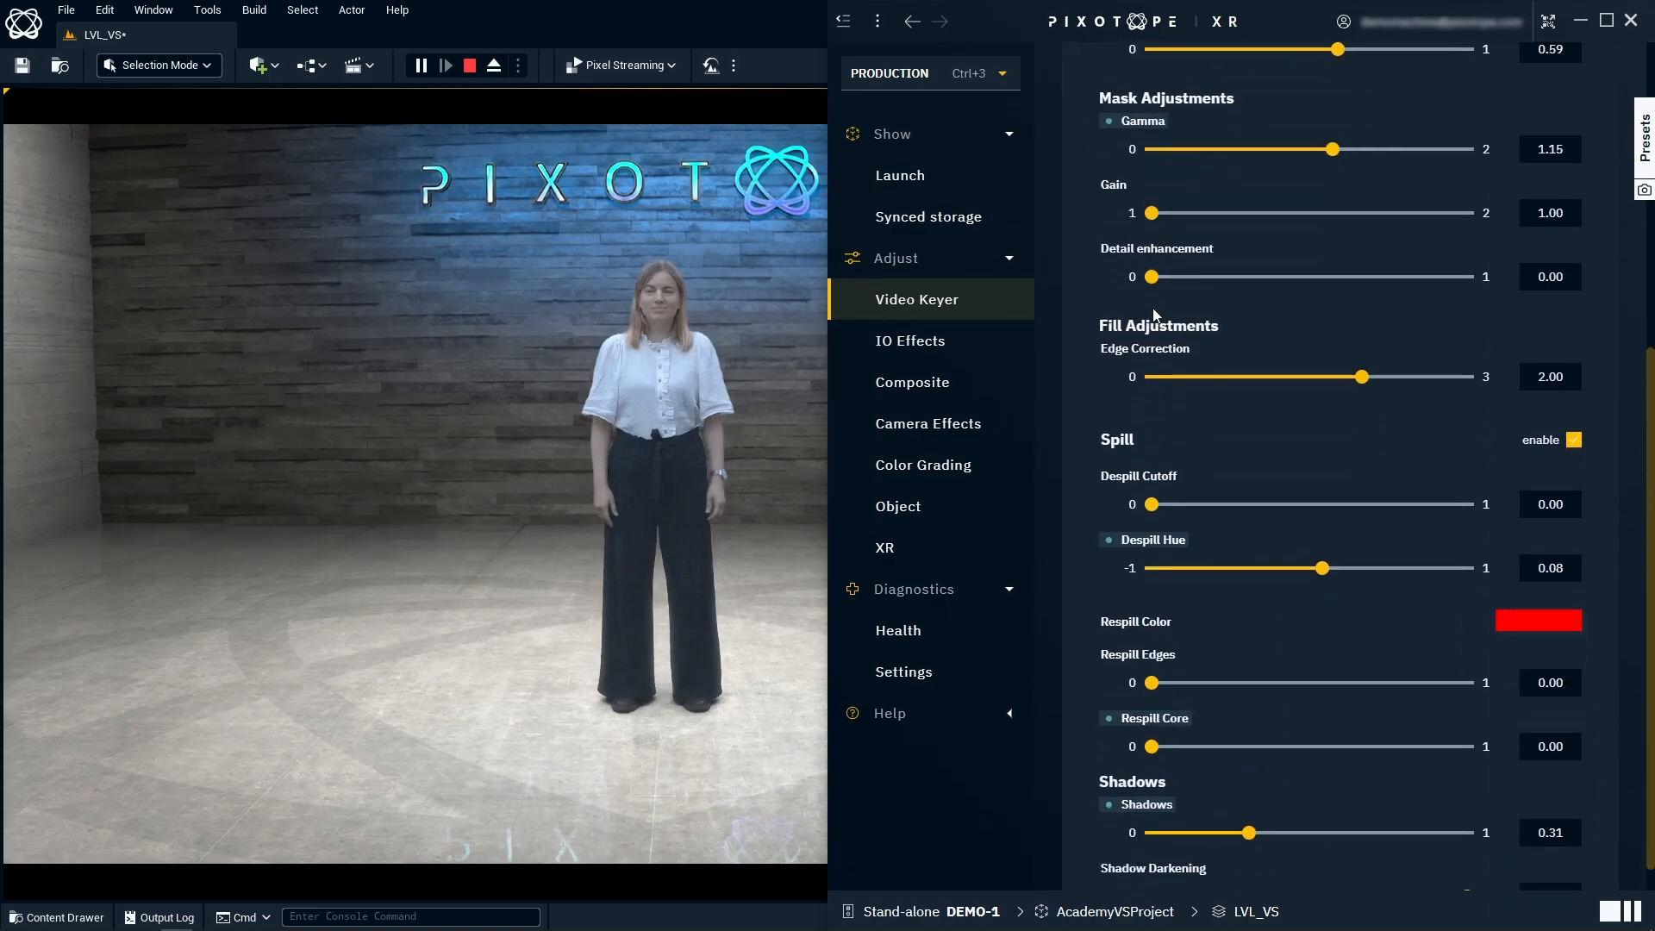
{"action": "mouse_move", "coordinate": [1251, 801]}
{"action": "left_mouse_down"}
{"action": "mouse_move", "coordinate": [1416, 812]}
{"action": "mouse_move", "coordinate": [1229, 809]}
{"action": "mouse_move", "coordinate": [1428, 812]}
{"action": "mouse_move", "coordinate": [1248, 805]}
{"action": "left_mouse_up"}
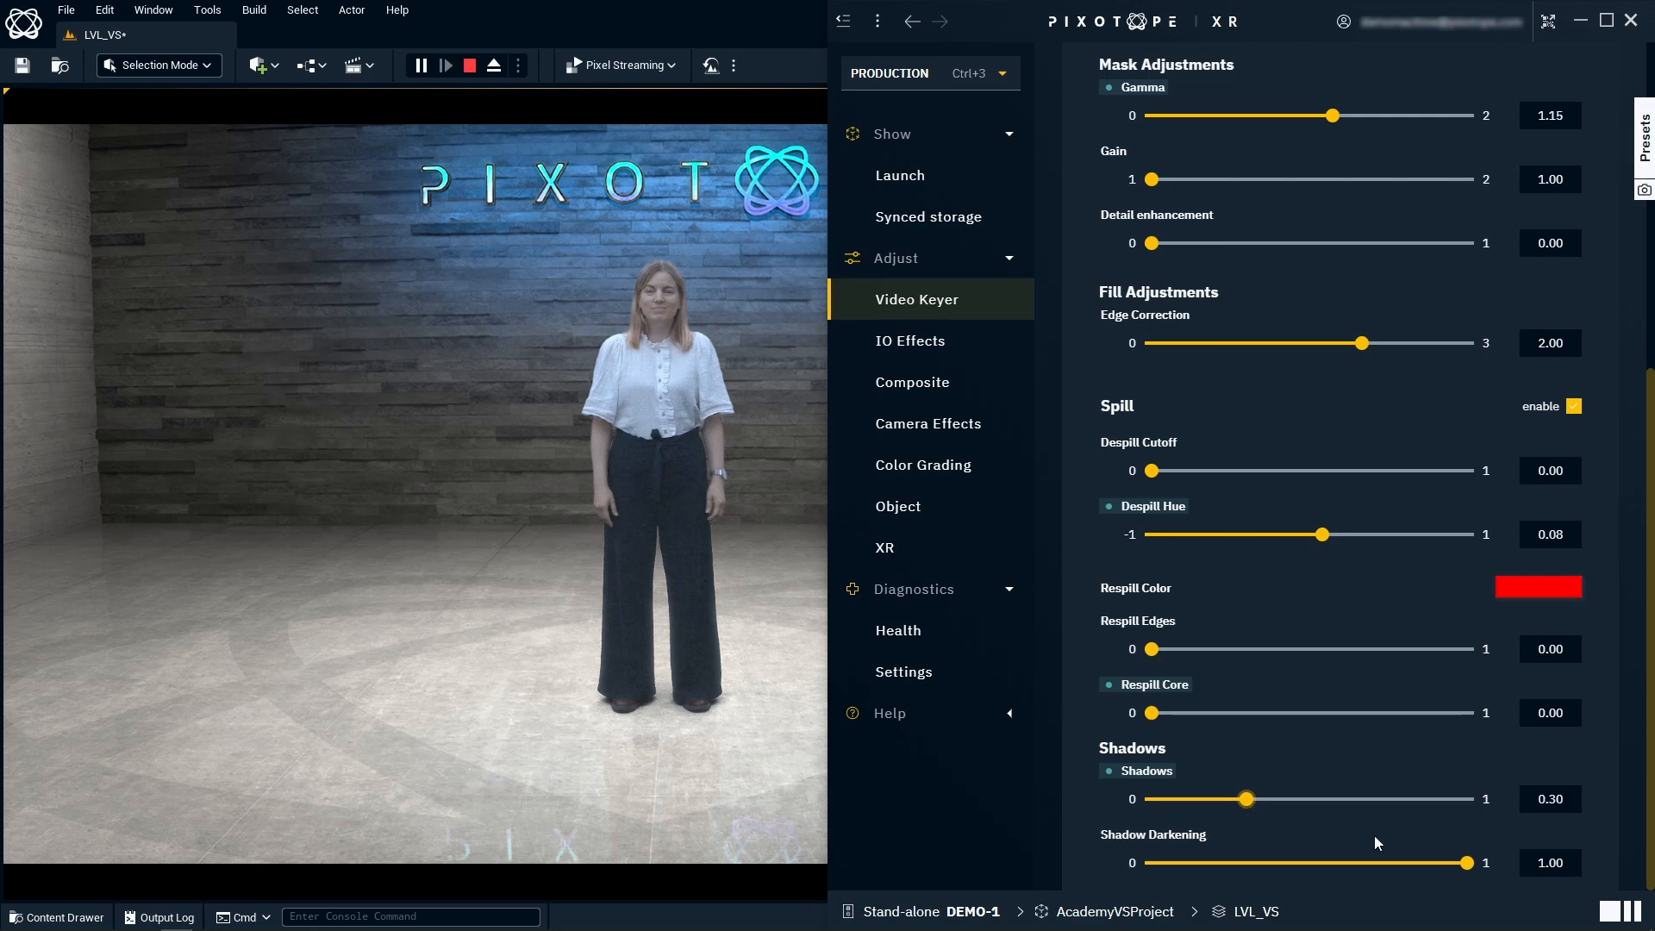
{"action": "left_click_drag", "start_coordinate": [1466, 863], "coordinate": [1200, 865]}
{"action": "left_click_drag", "start_coordinate": [1449, 875], "coordinate": [1487, 869]}
{"action": "left_click_drag", "start_coordinate": [1246, 799], "coordinate": [1131, 808]}
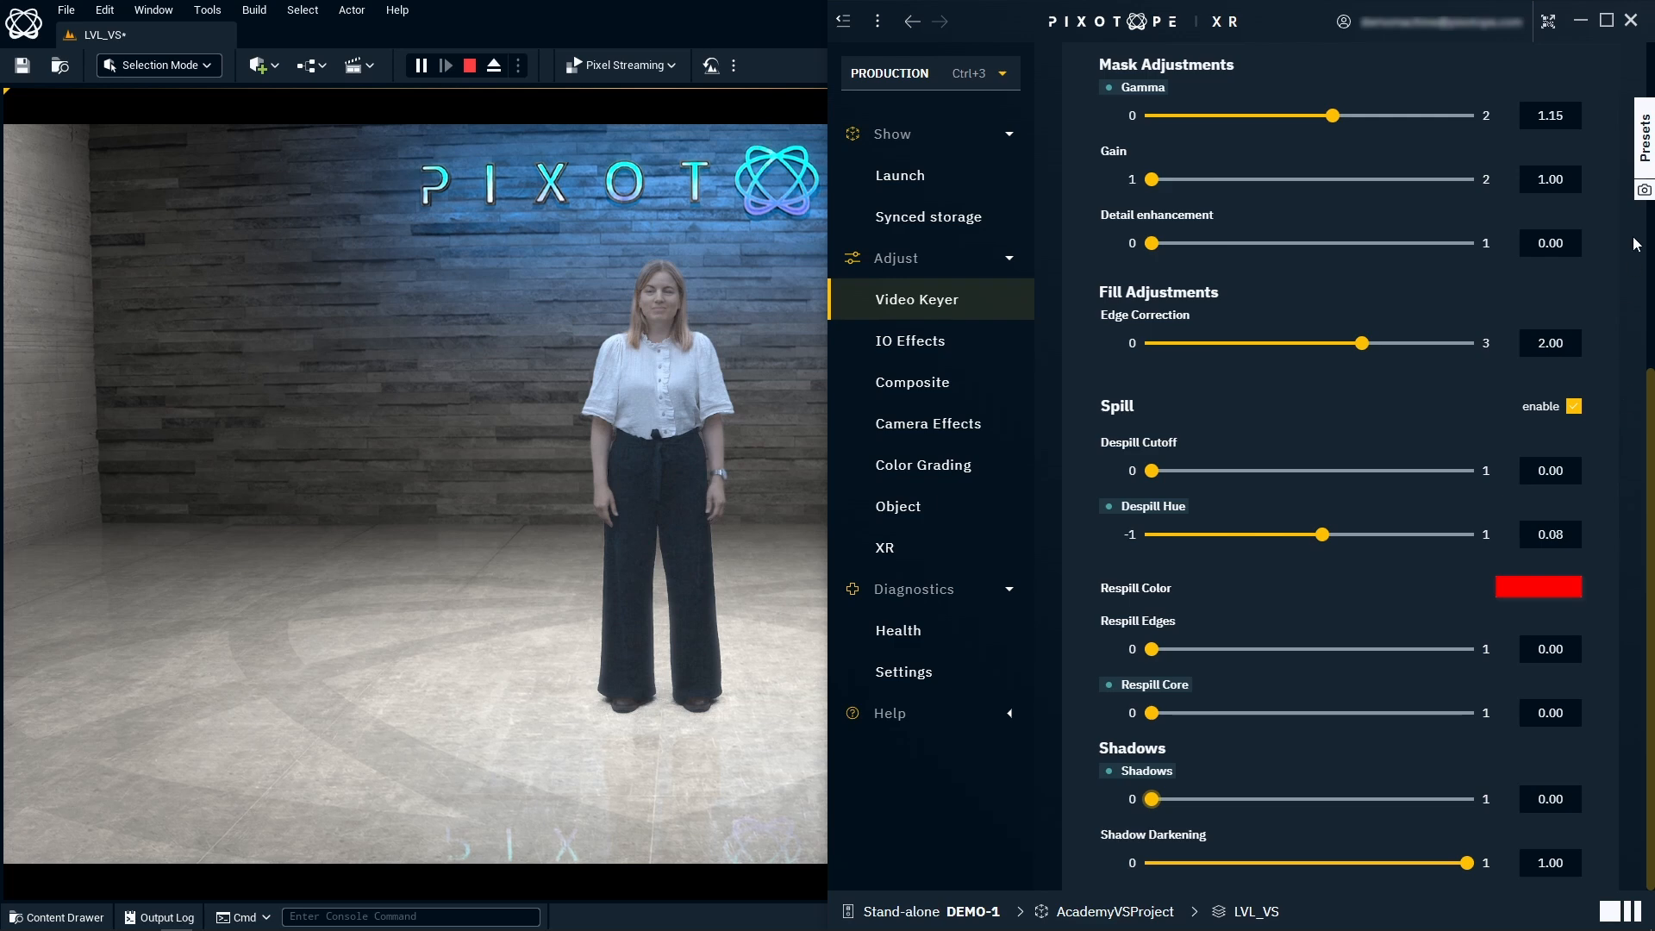
- Save the studio camera's current video keyer settings as a new named preset, keeping the suggested name Preset 2
{"action": "left_click", "coordinate": [1641, 174]}
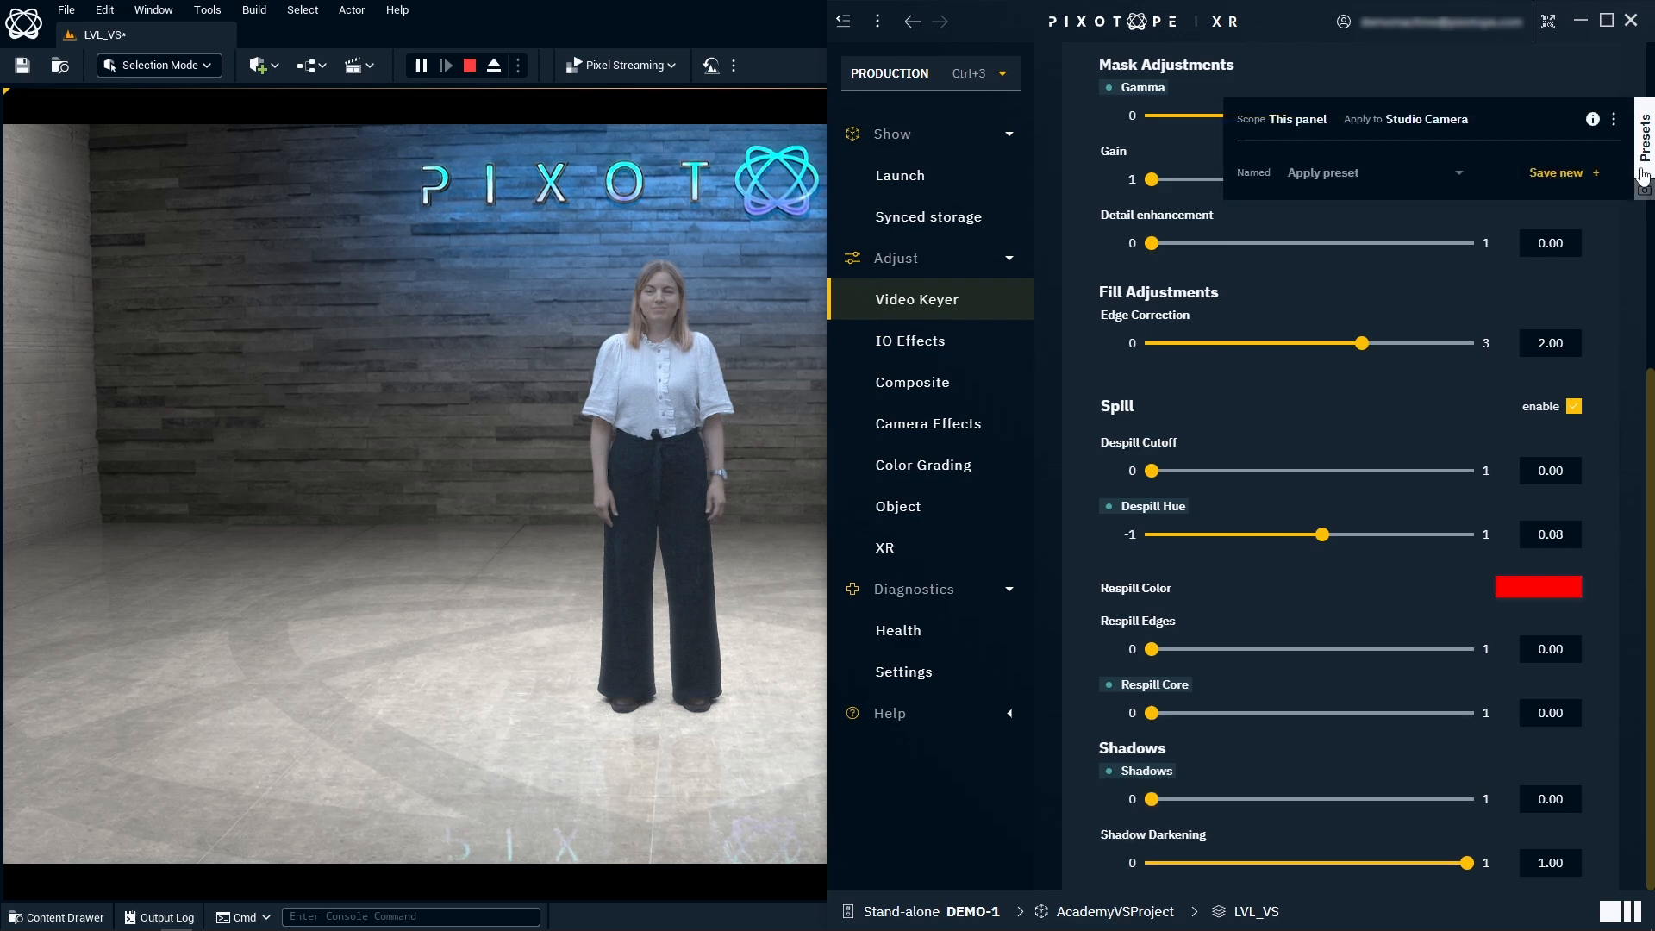
{"action": "left_click", "coordinate": [1398, 177]}
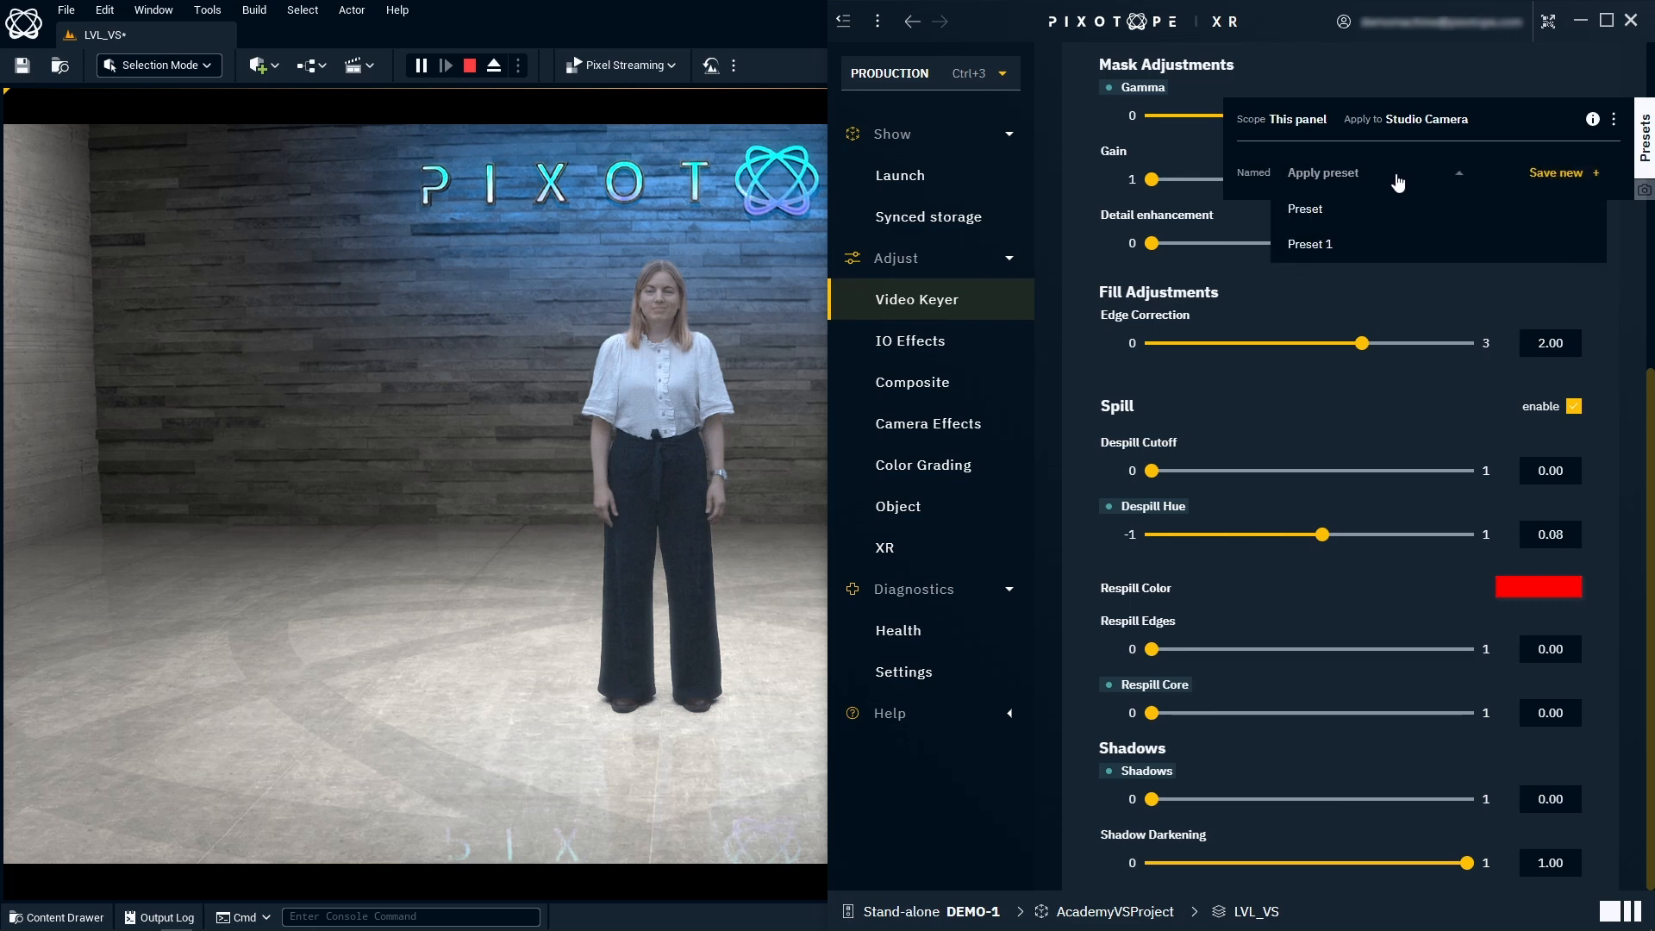
{"action": "left_click", "coordinate": [1580, 173]}
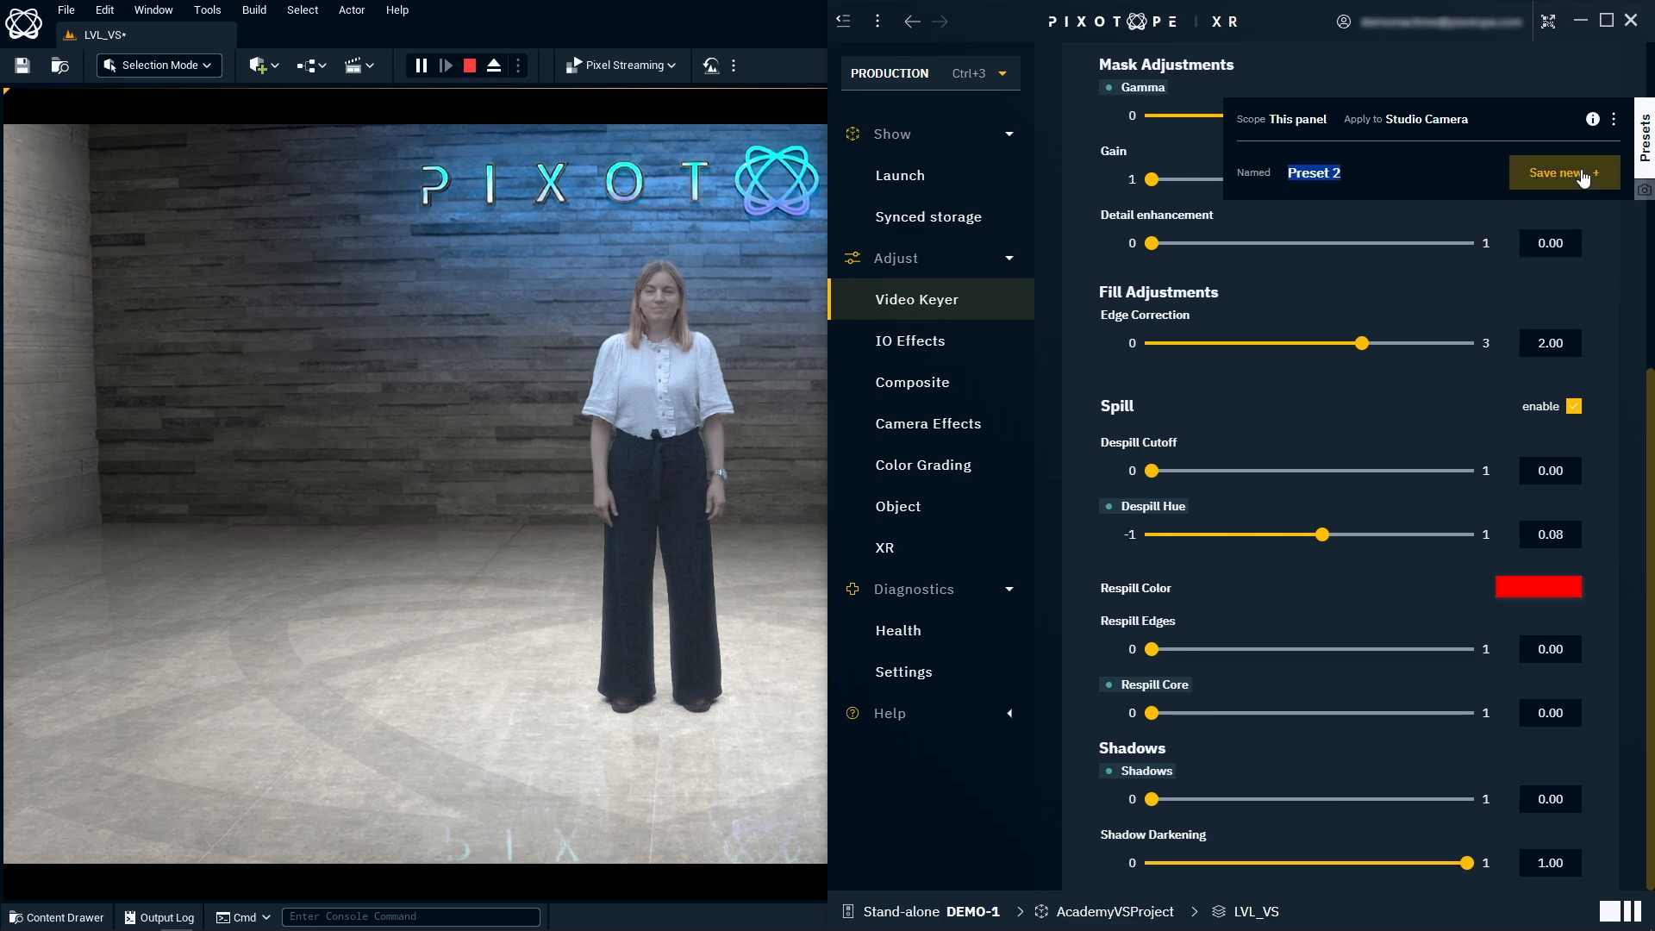
{"action": "left_click", "coordinate": [1582, 176]}
- Apply the named presets Preset, Preset 1 and Preset 2 in turn to compare the keys, and finish with Preset applied
{"action": "left_click", "coordinate": [1420, 183]}
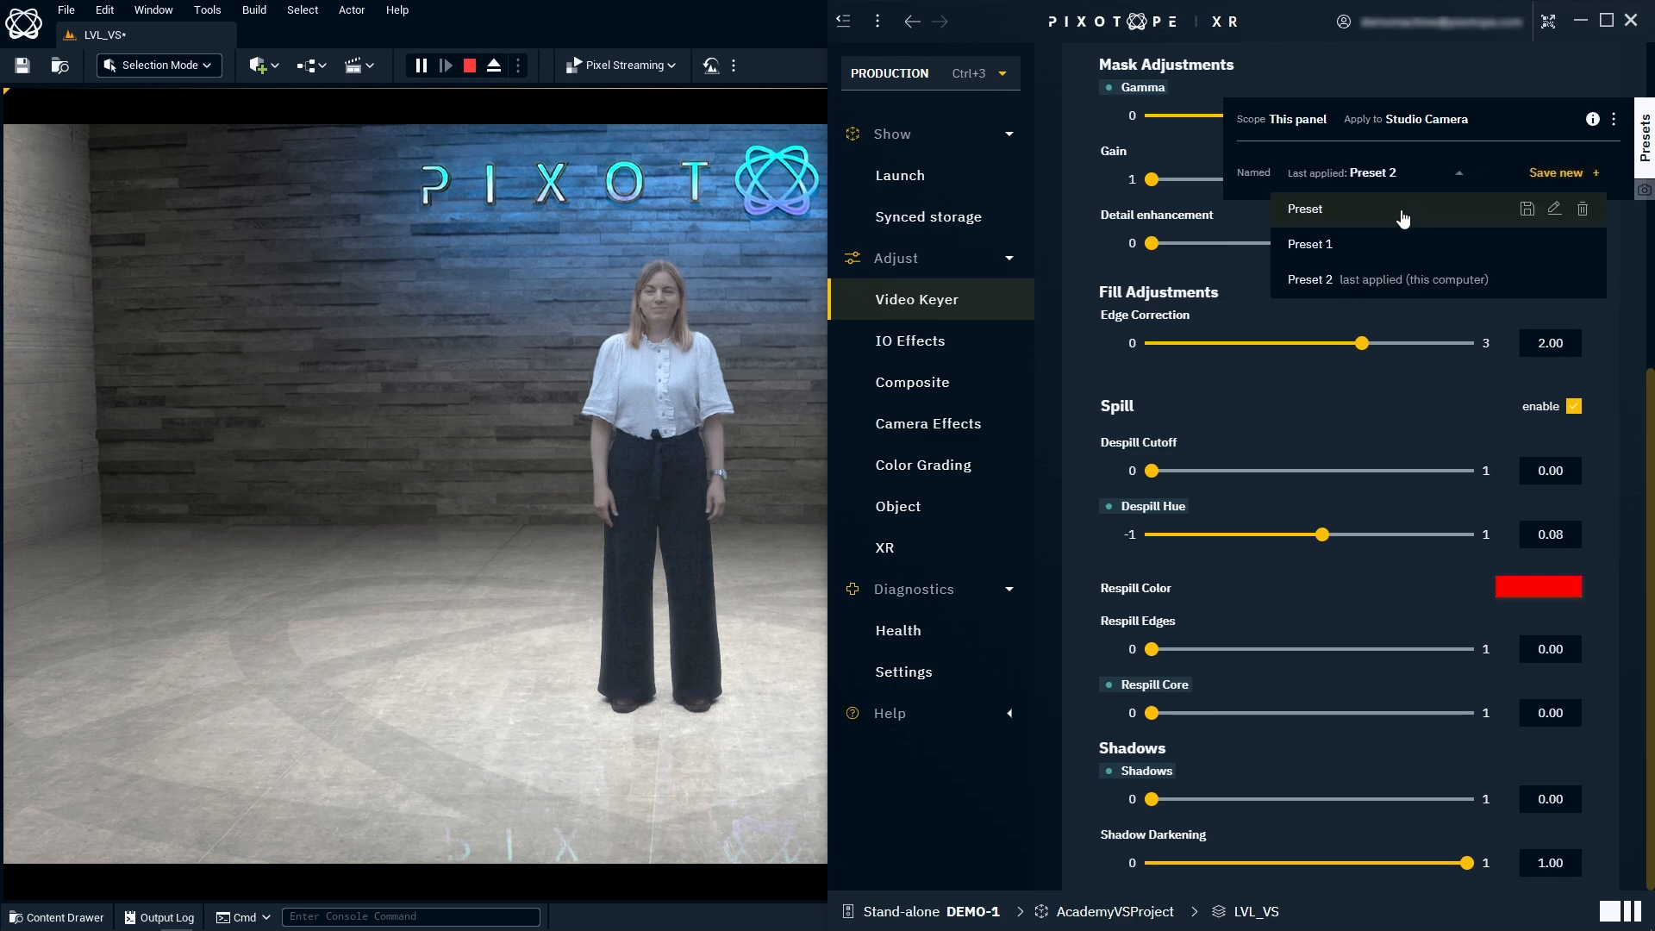
{"action": "left_click", "coordinate": [1403, 214]}
{"action": "left_click", "coordinate": [1391, 180]}
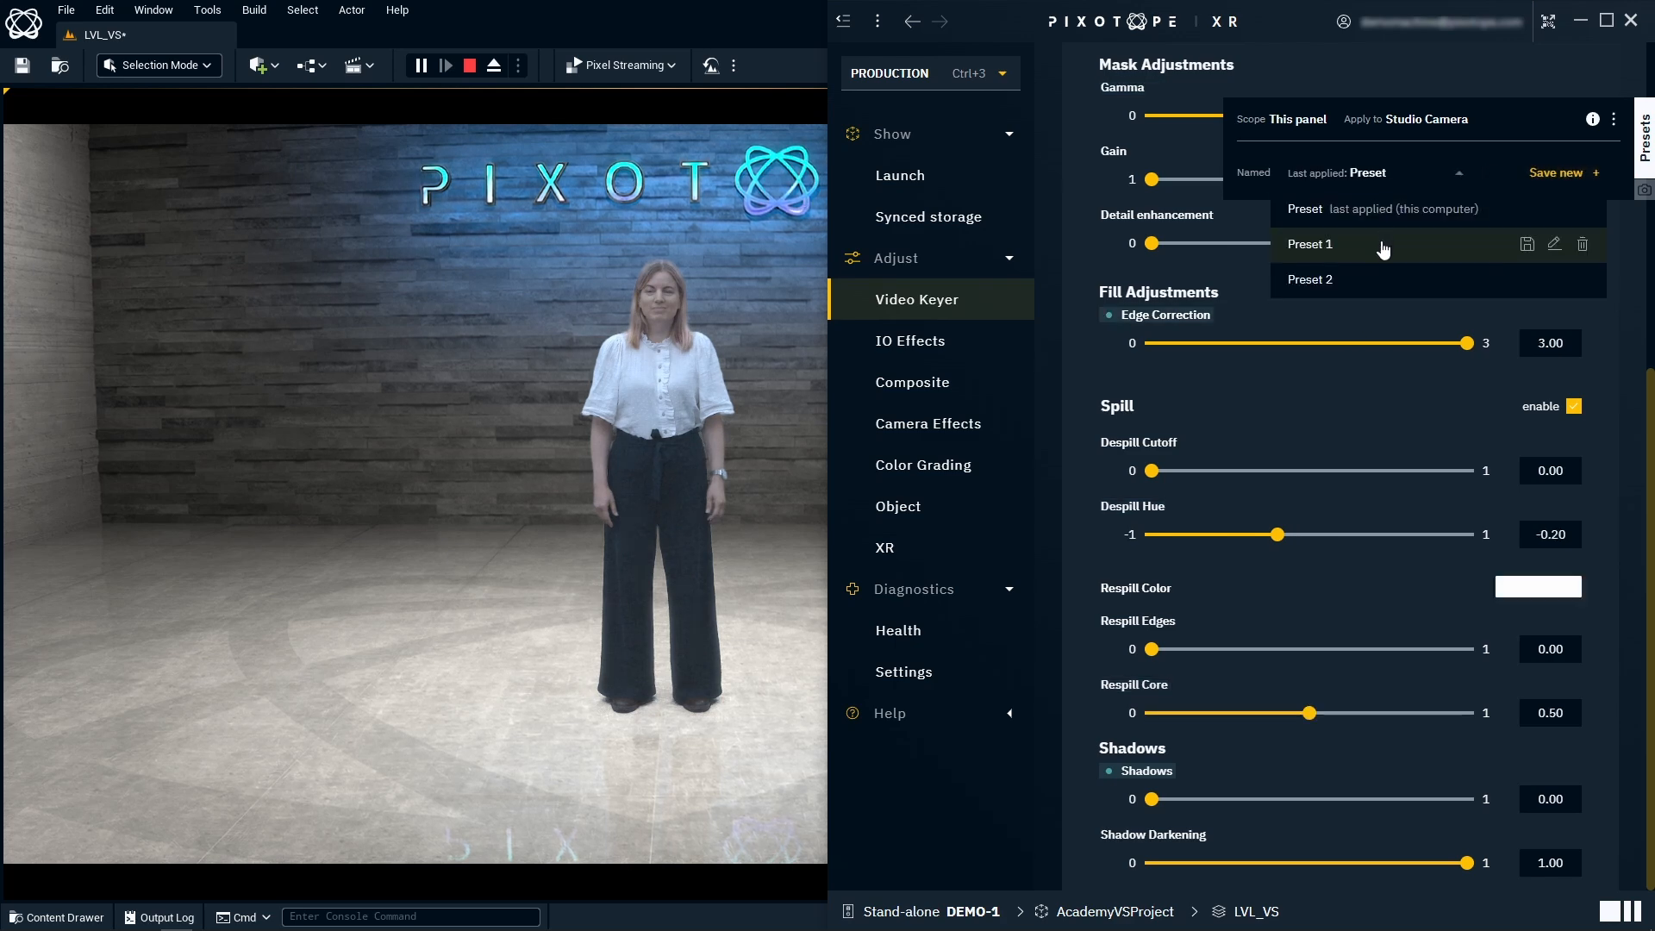
{"action": "left_click", "coordinate": [1382, 249]}
{"action": "left_click", "coordinate": [1380, 181]}
{"action": "left_click", "coordinate": [1372, 277]}
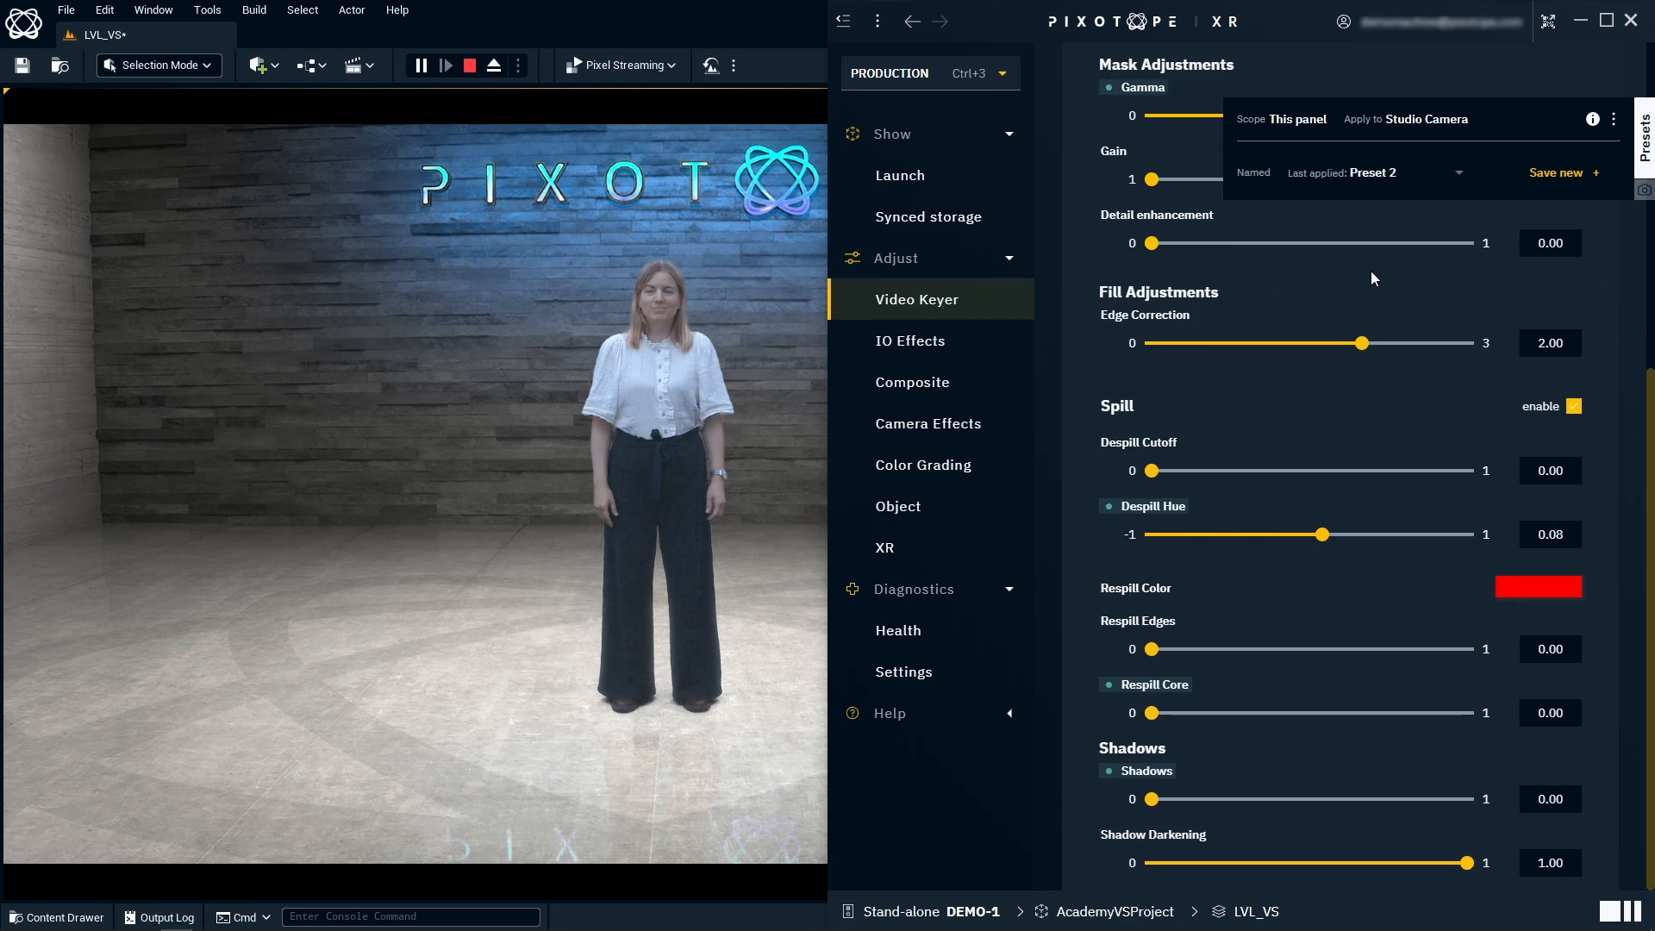
{"action": "left_click", "coordinate": [1389, 175]}
{"action": "left_click", "coordinate": [1387, 209]}
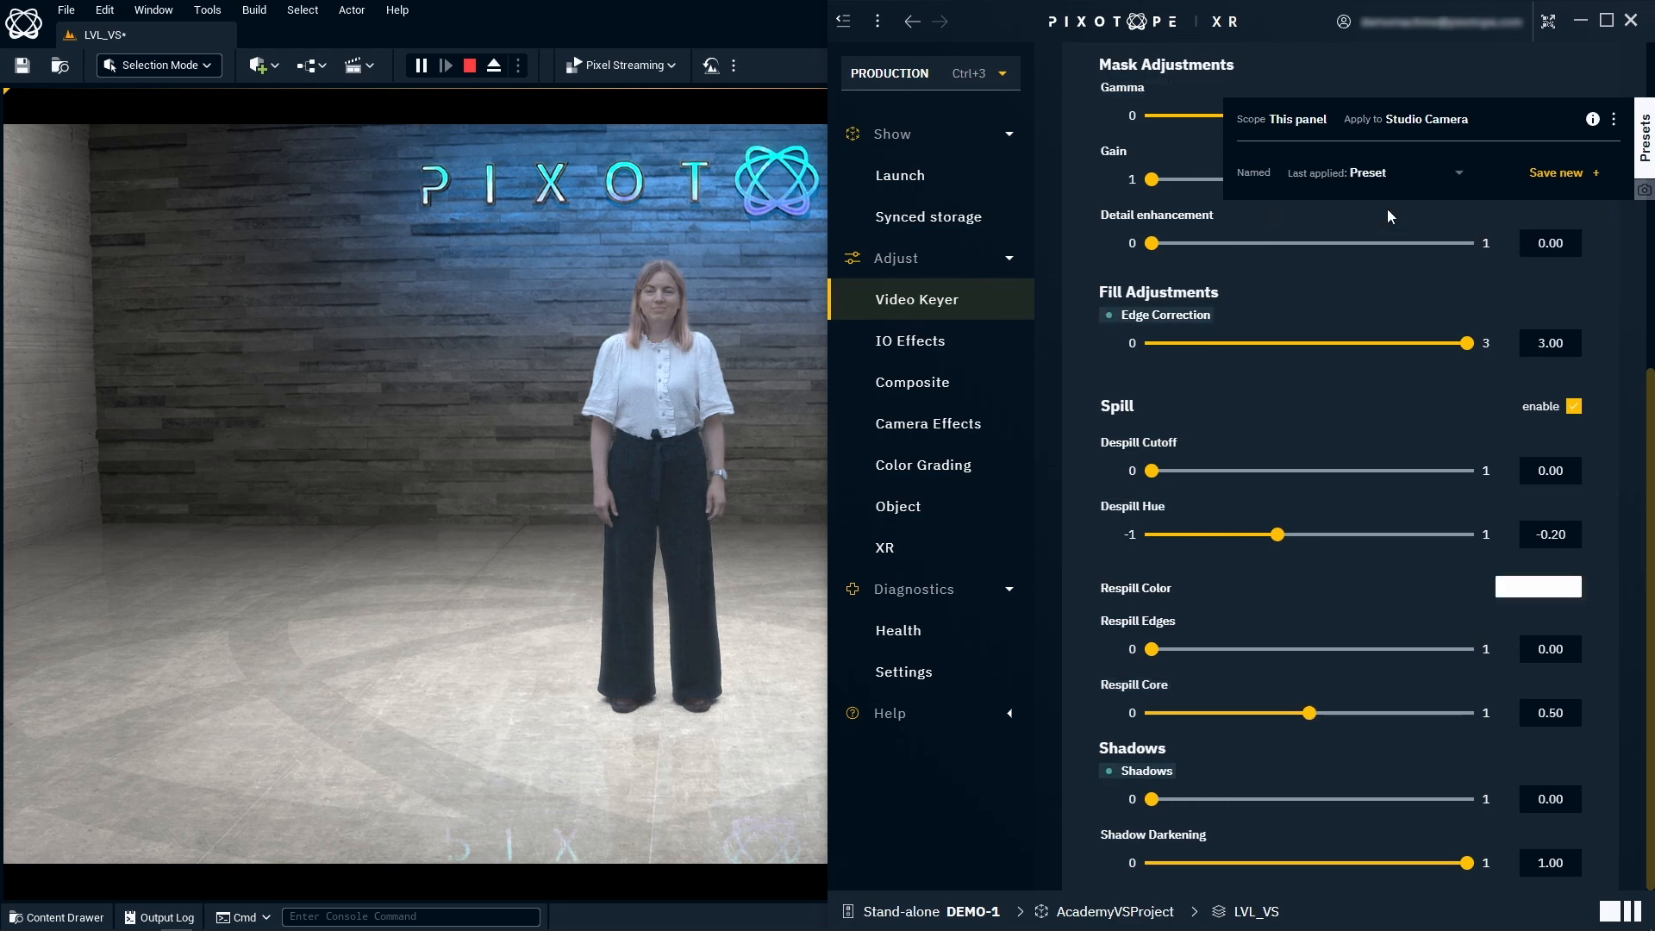
- Save the current keyer settings to quick preset 2 and alternate between quick presets 1 and 2, finishing on 2
{"action": "left_click", "coordinate": [1643, 190]}
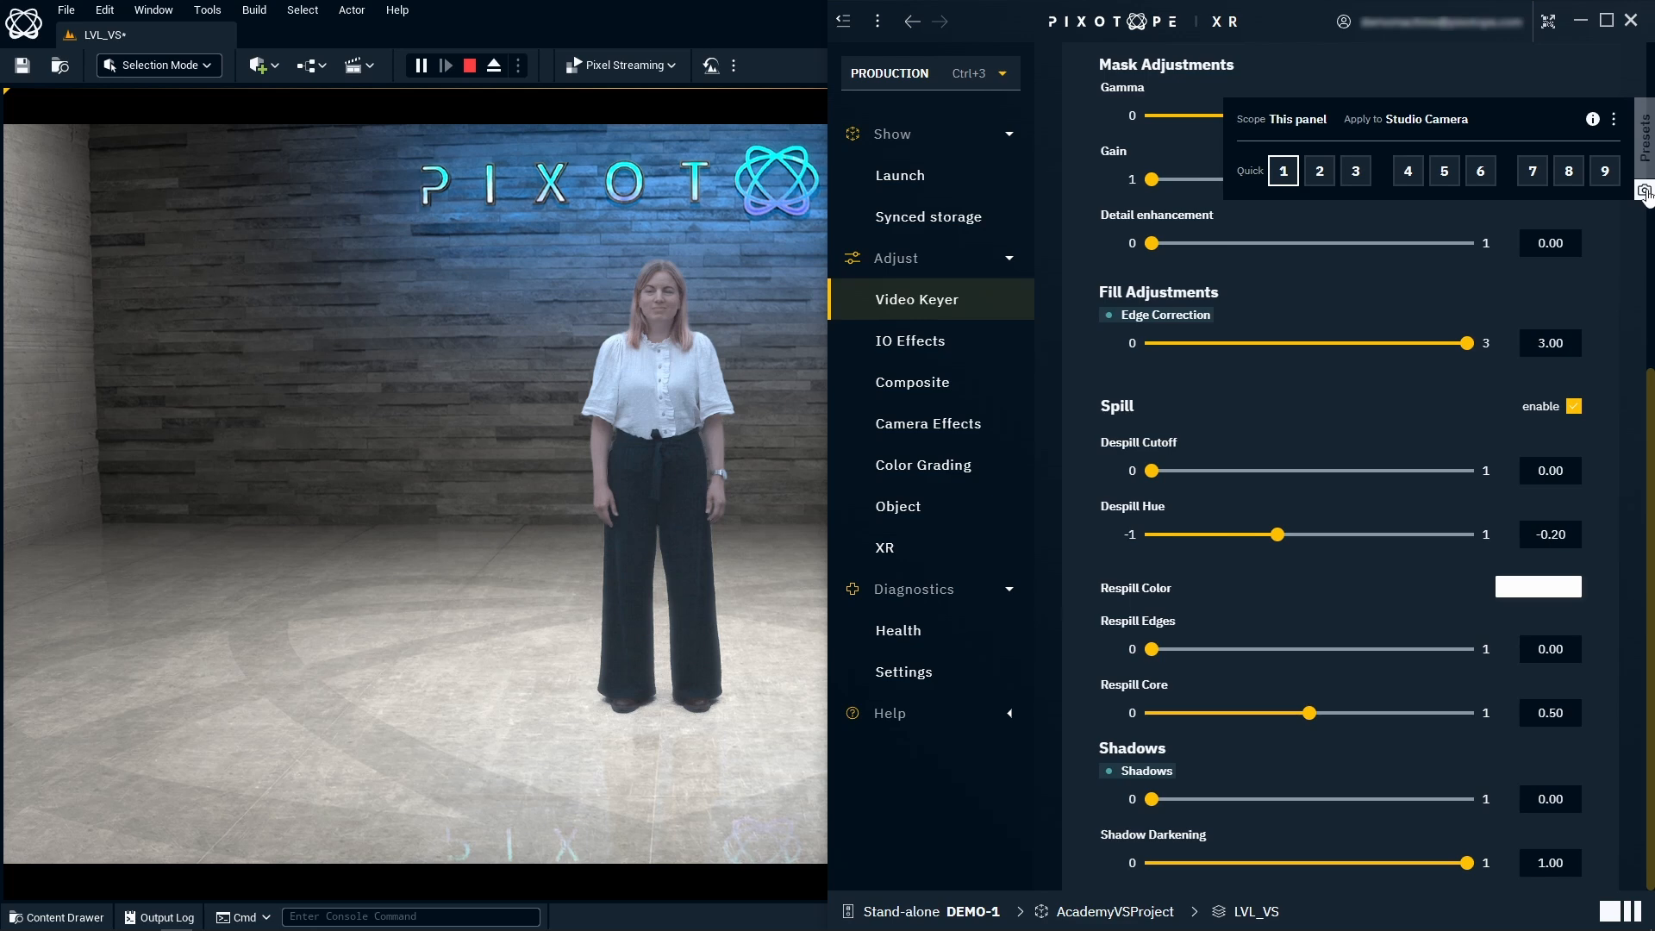
{"action": "left_click", "coordinate": [1320, 171], "text": "shift"}
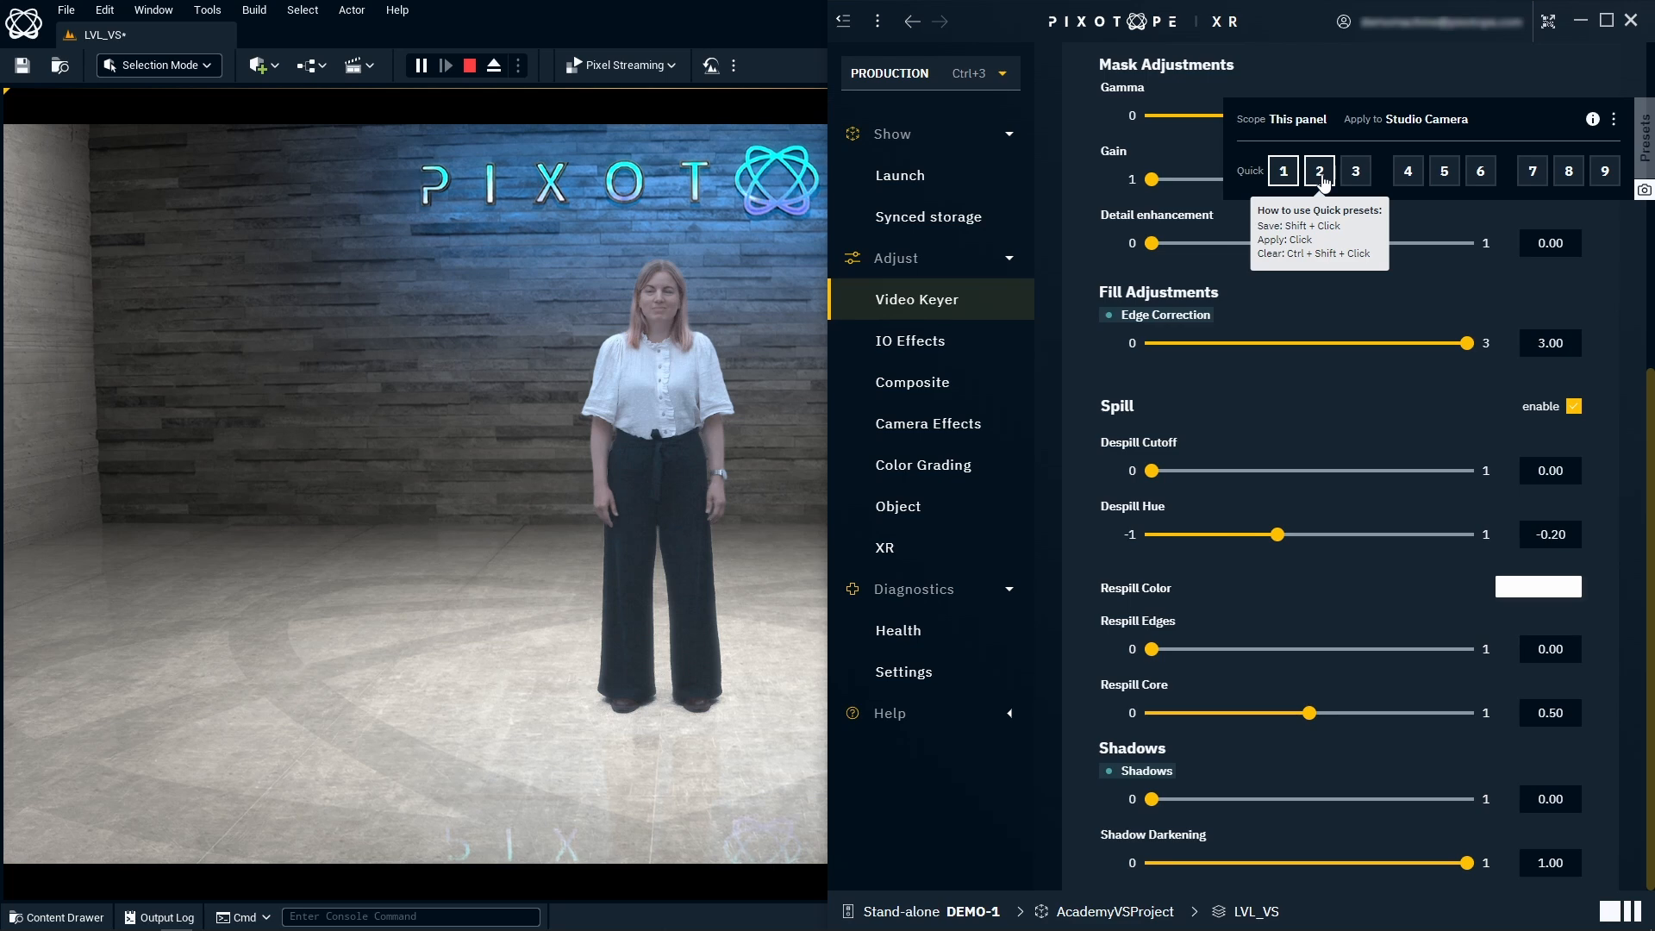
{"action": "left_click", "coordinate": [1283, 173]}
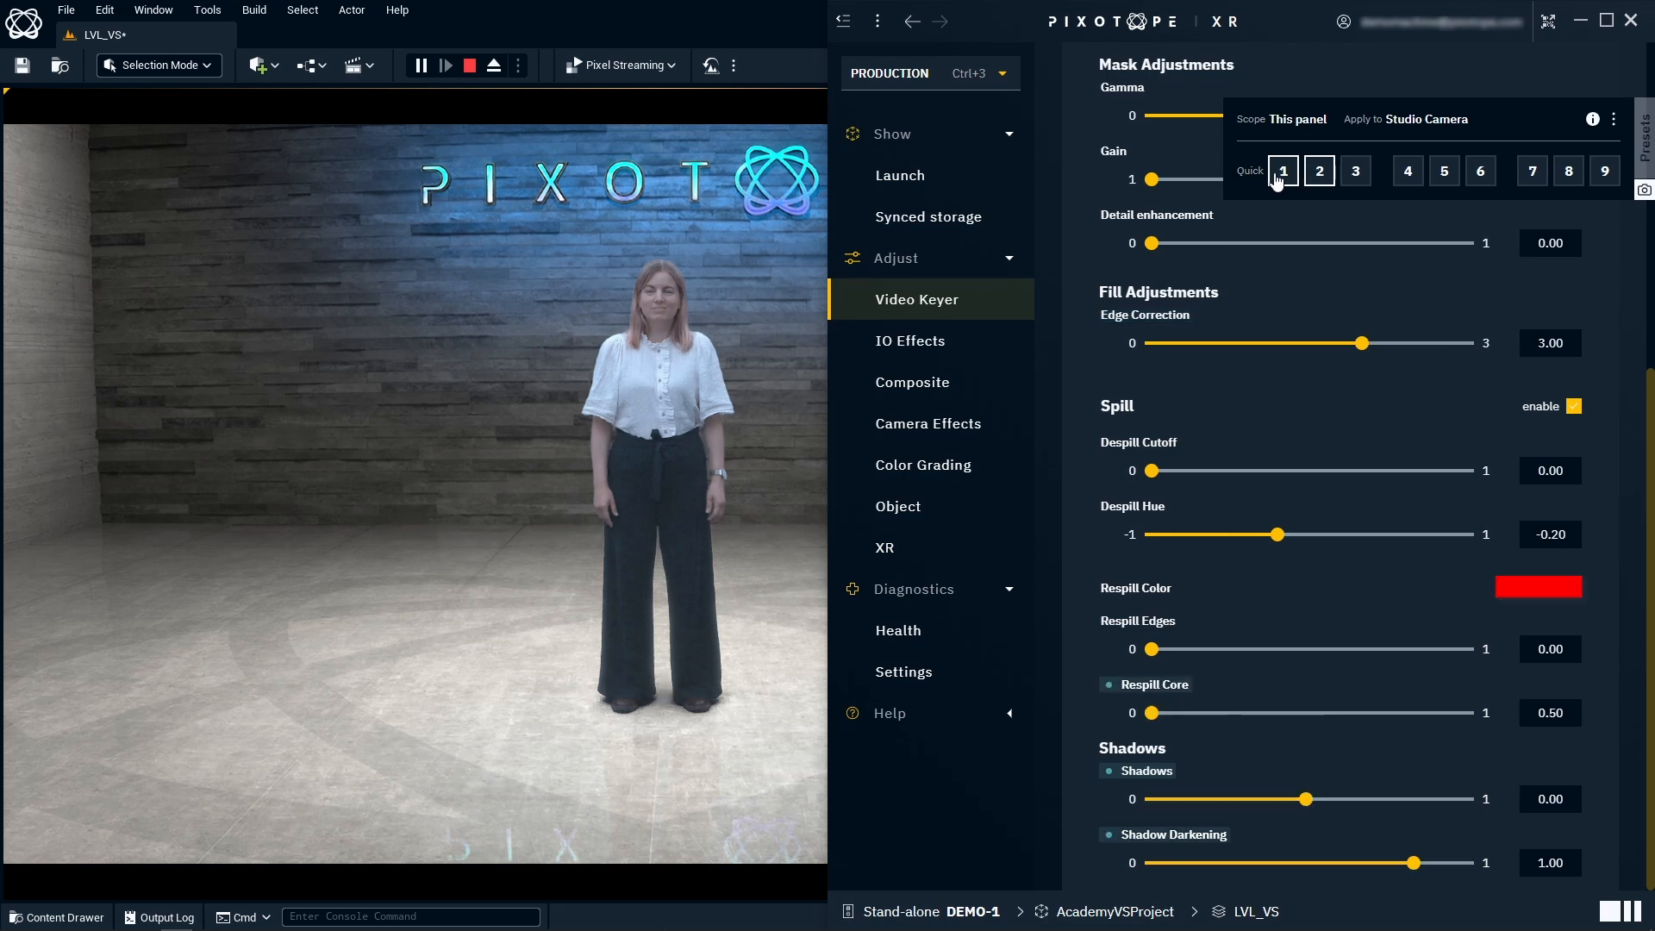
{"action": "left_click", "coordinate": [1319, 173]}
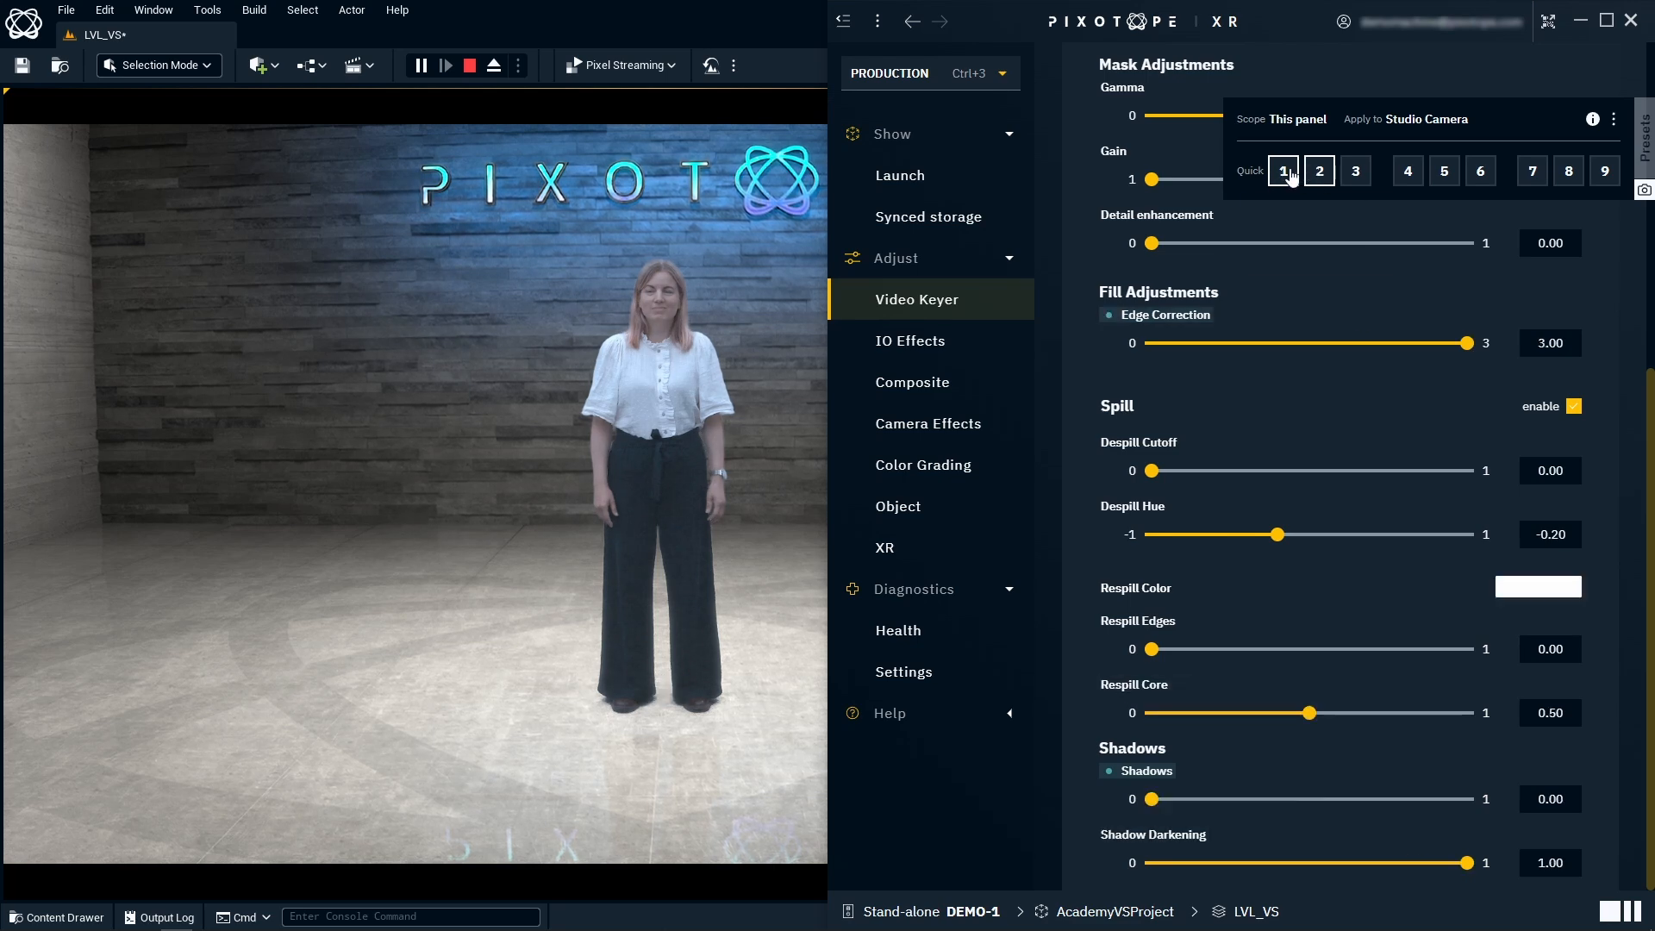
{"action": "left_click", "coordinate": [1288, 173]}
{"action": "left_click", "coordinate": [1320, 173]}
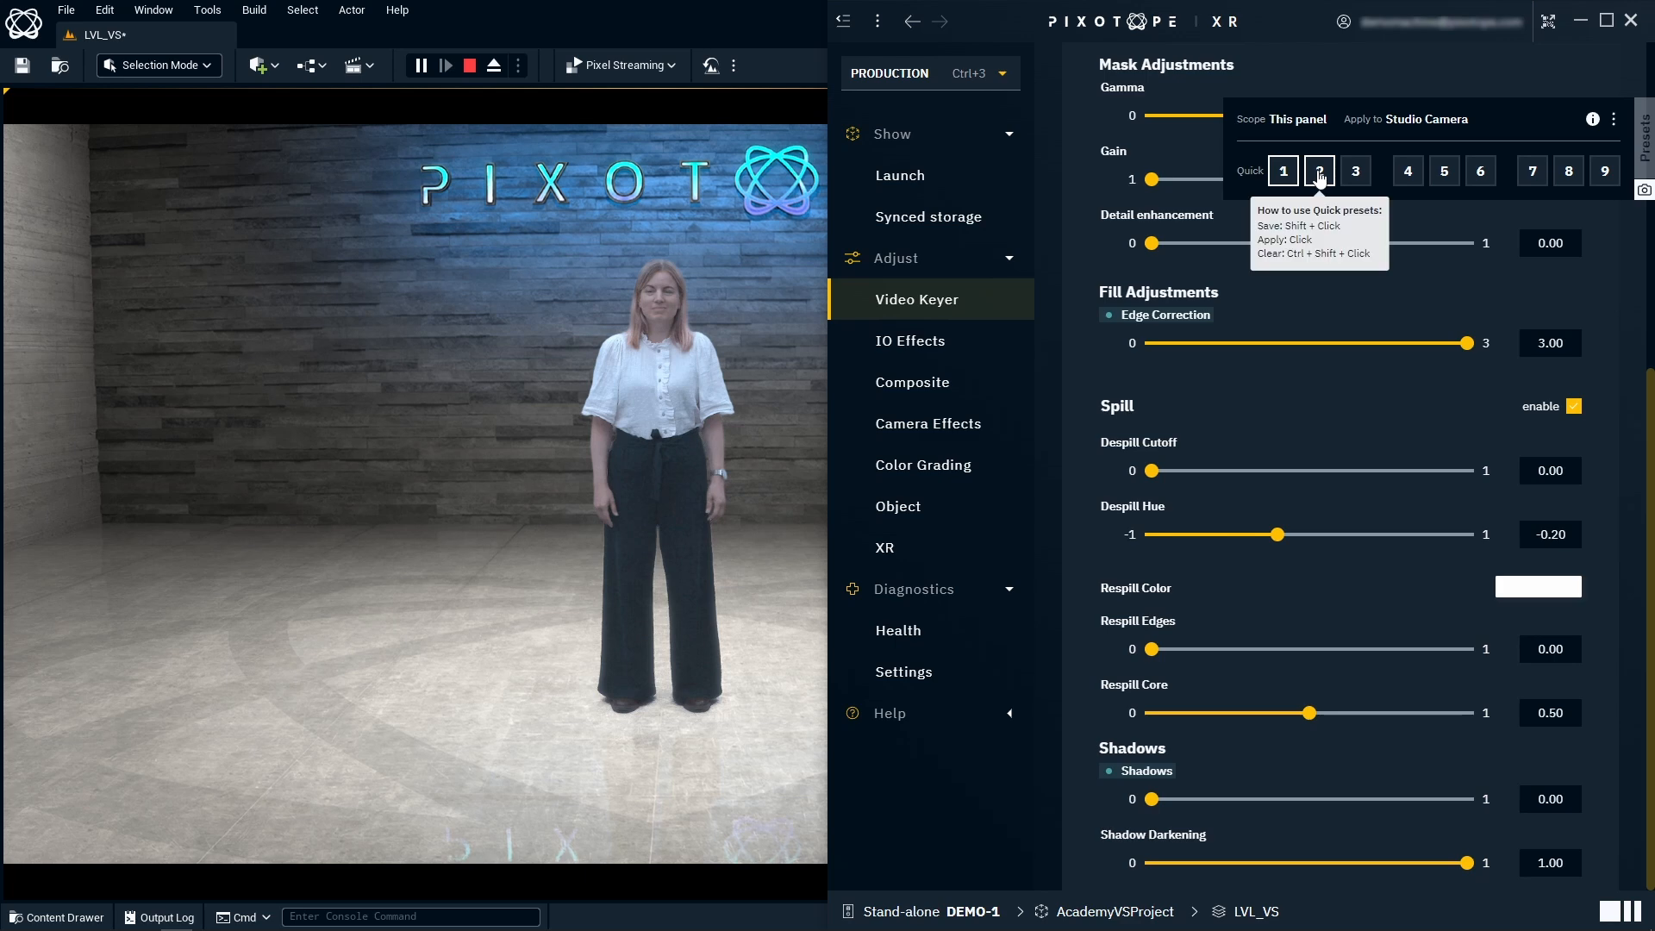